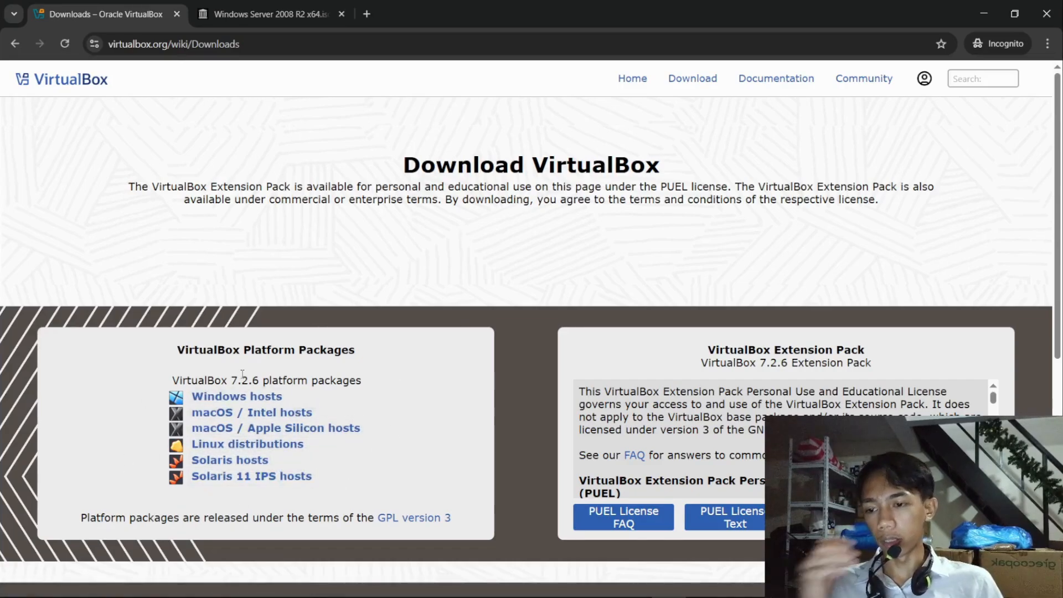
- Review the Internet Archive download page for the Windows Server 2008 R2 x64 ISO and its download options
key(alt+Tab)
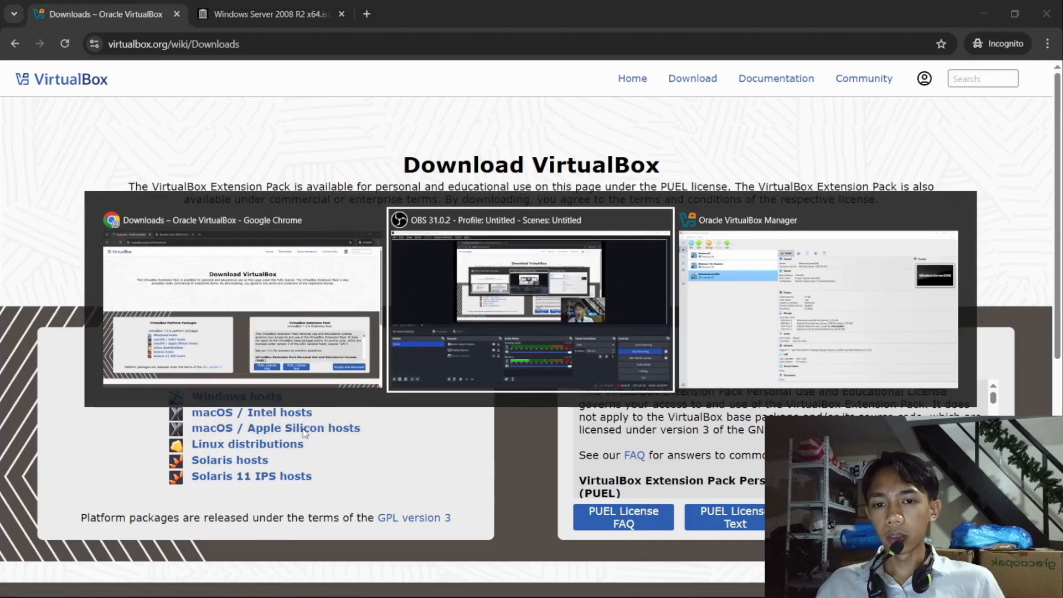
click(184, 265)
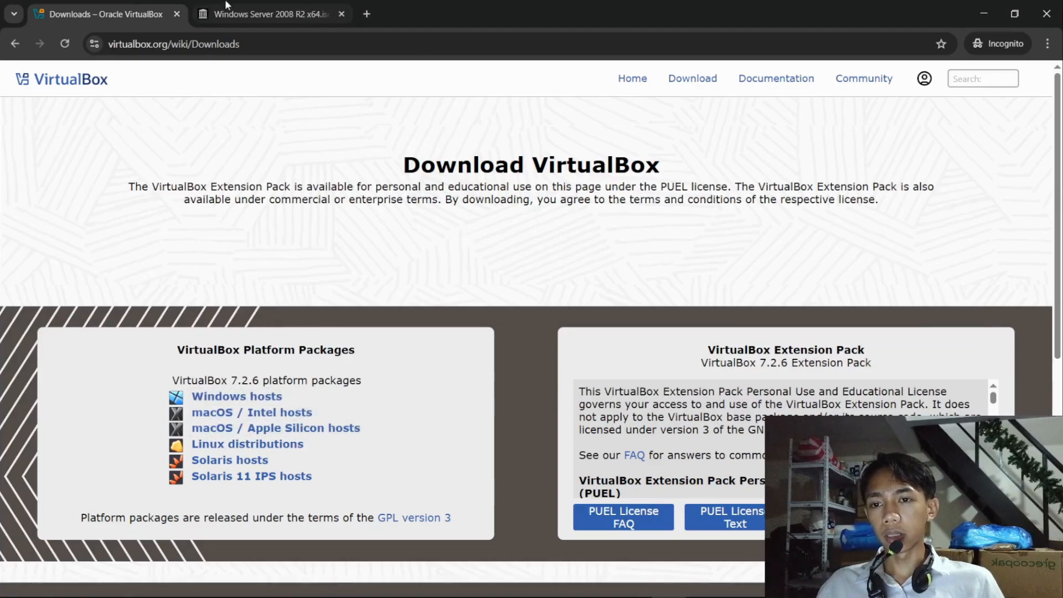
mouse_move(264, 11)
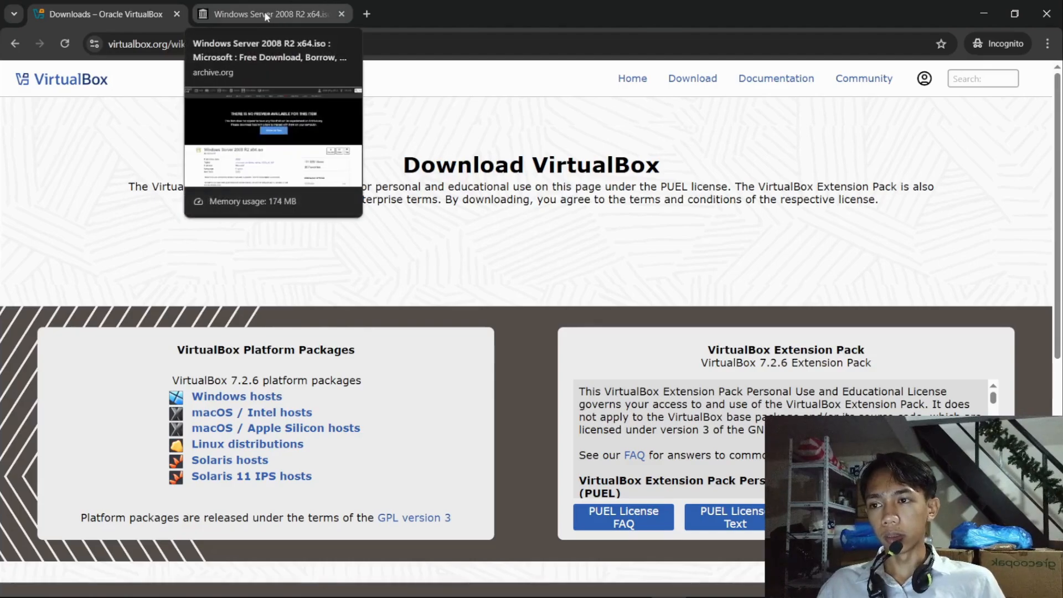
click(263, 11)
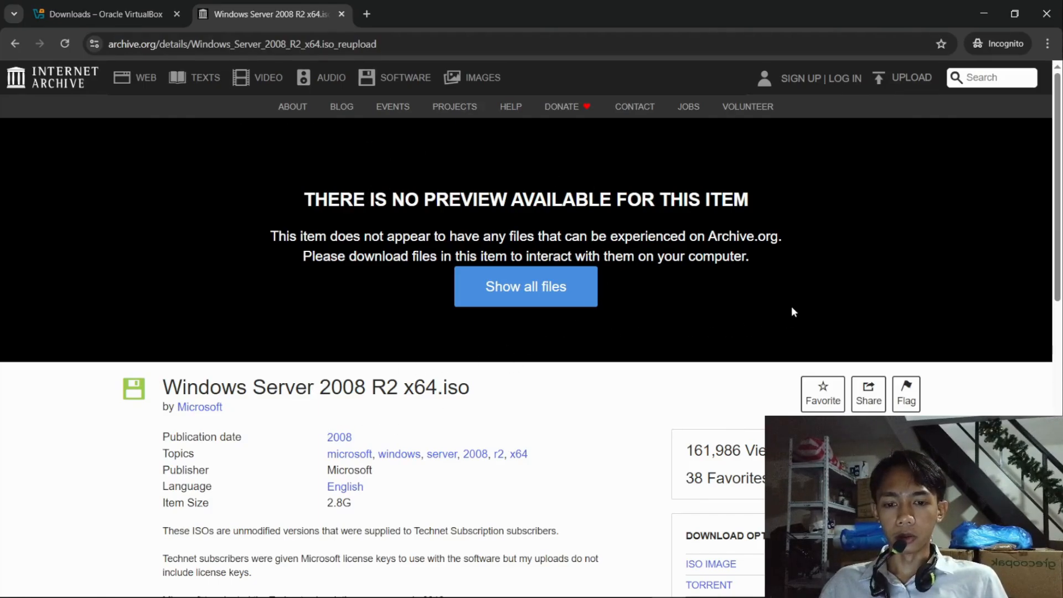
scroll(792, 311, down, 4)
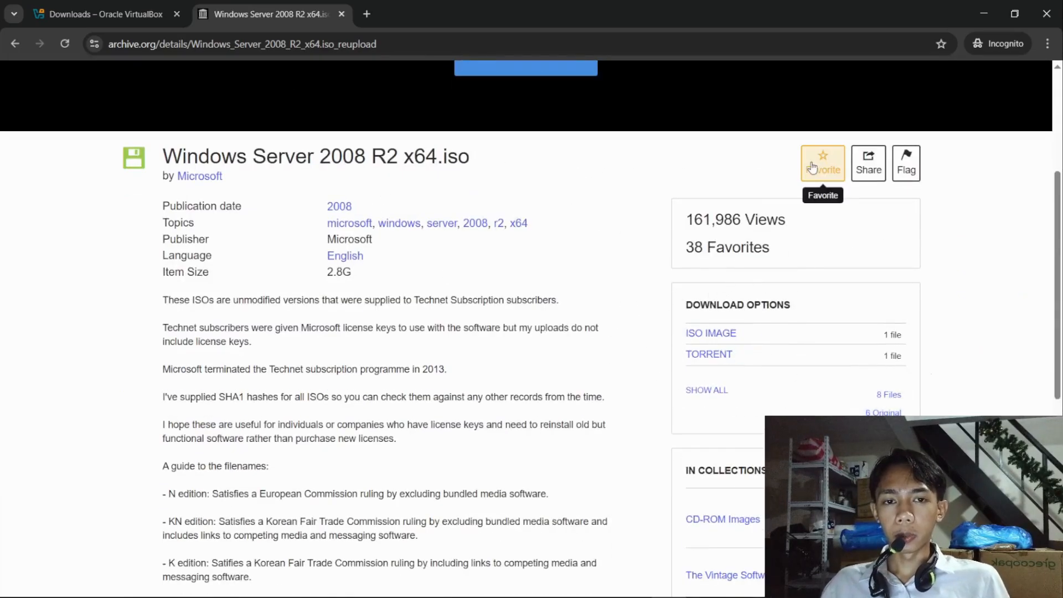
- Switch to Oracle VirtualBox Manager and begin a new virtual machine named "Act1 - WindowsServer2008"
key(alt+Tab)
key(alt+Tab)
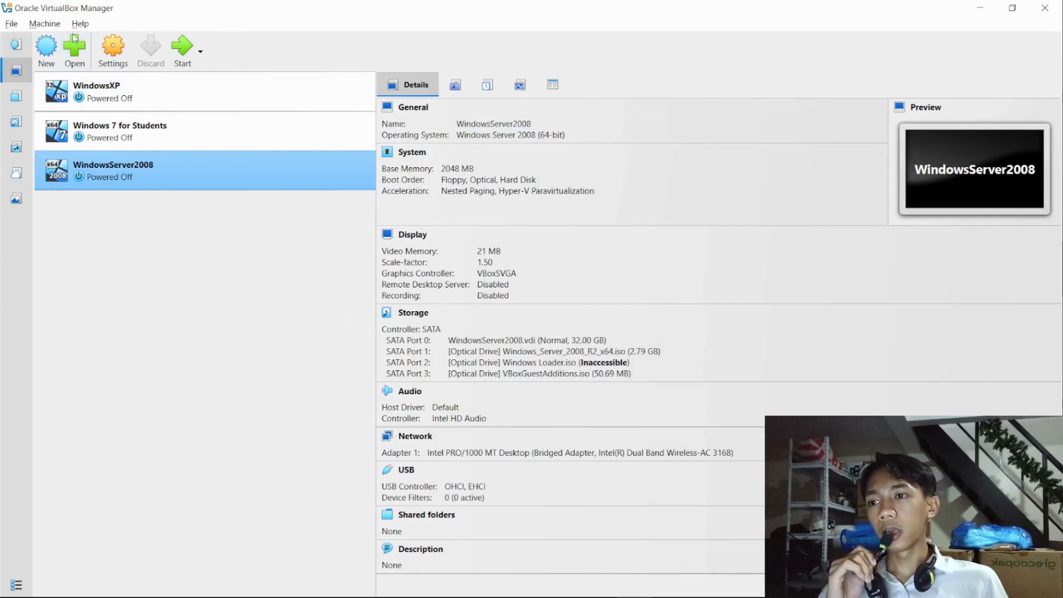
click(46, 49)
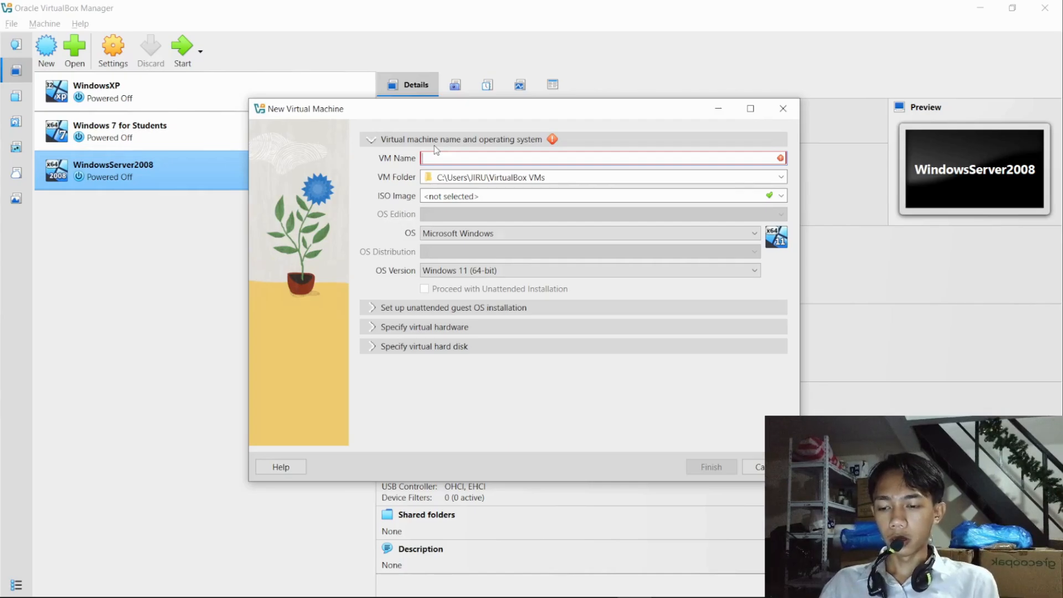
text(At1)
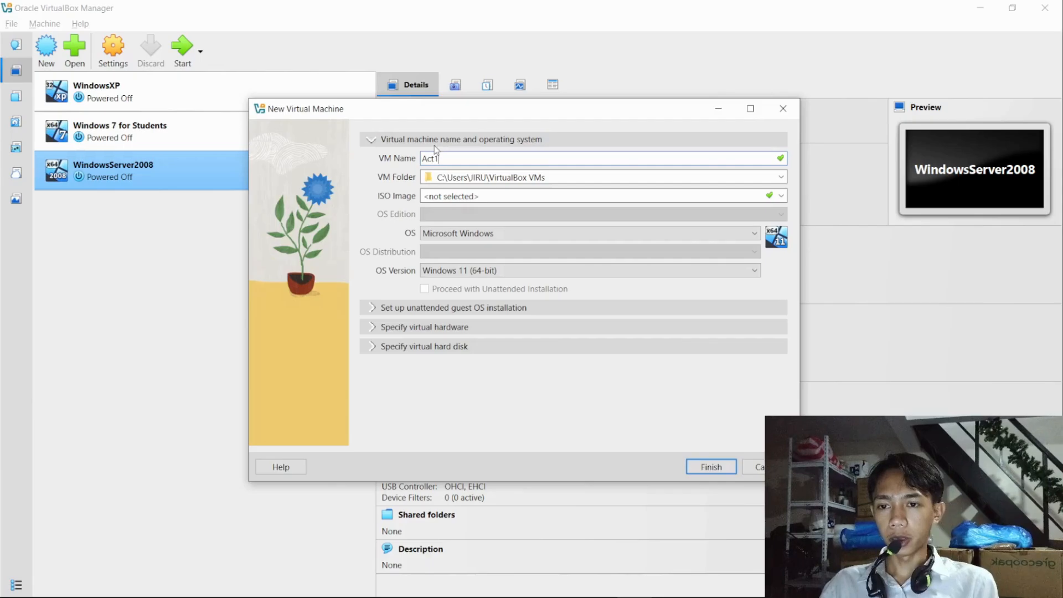
text( -- Windwos)
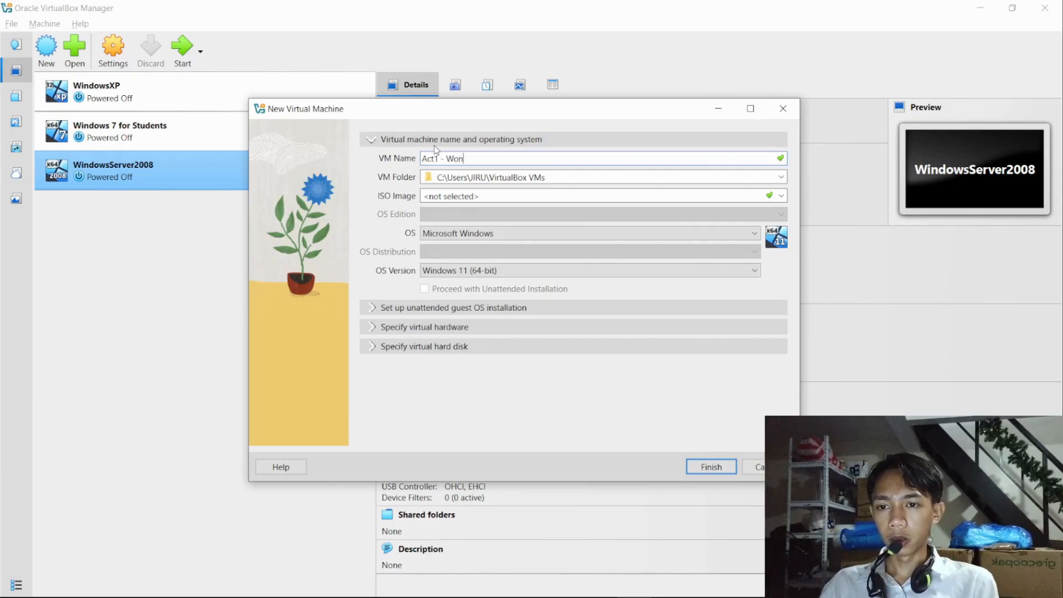
key(BackSpace)
key(BackSpace)
key(BackSpace)
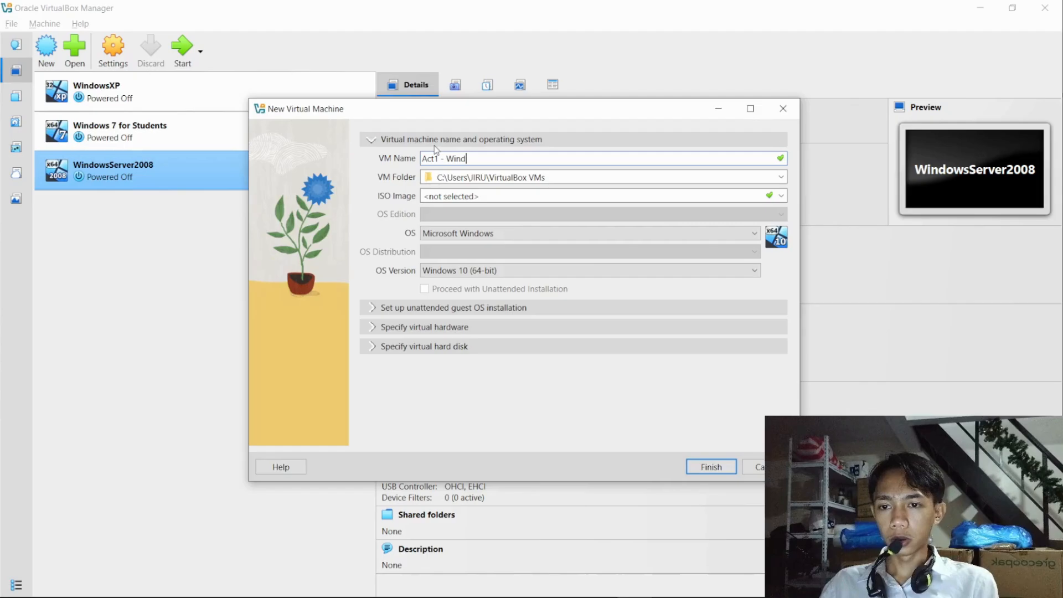
text(owsServer)
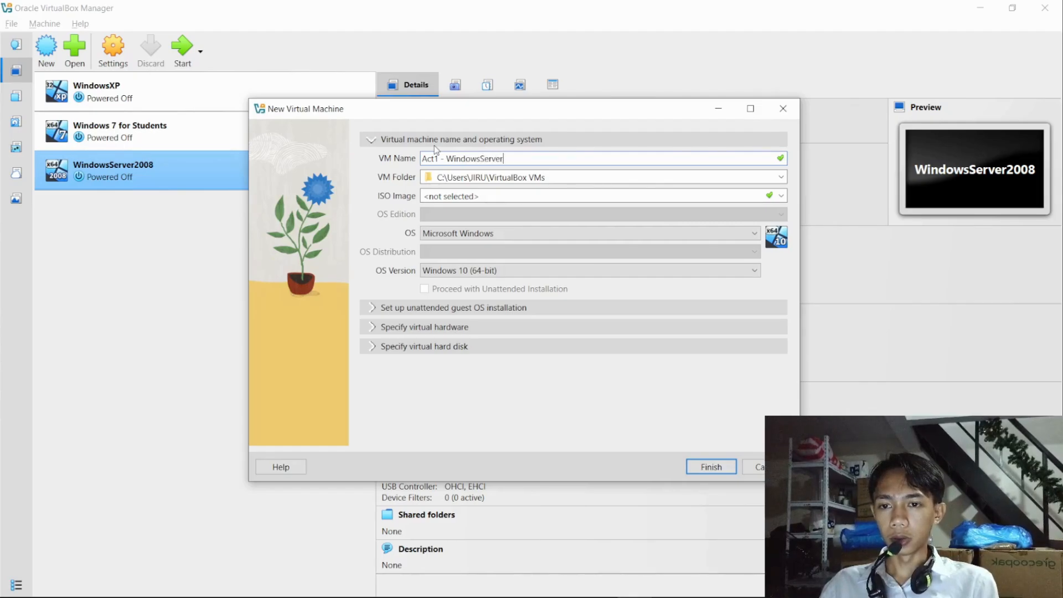
text(2008)
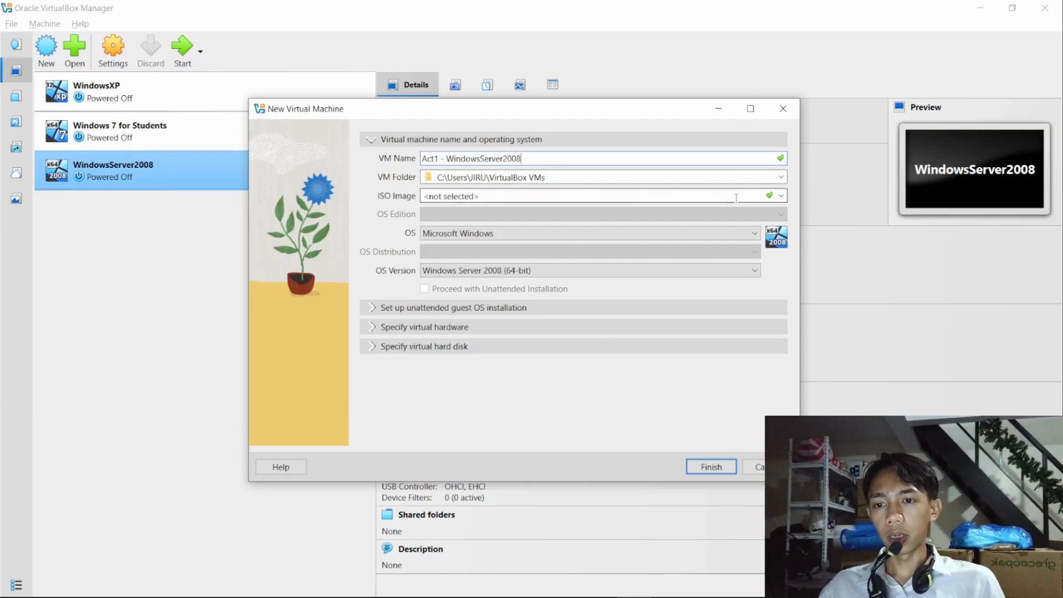
- Choose Windows_Server_2008_R2_x64.iso as the installation image and turn off unattended installation
click(781, 197)
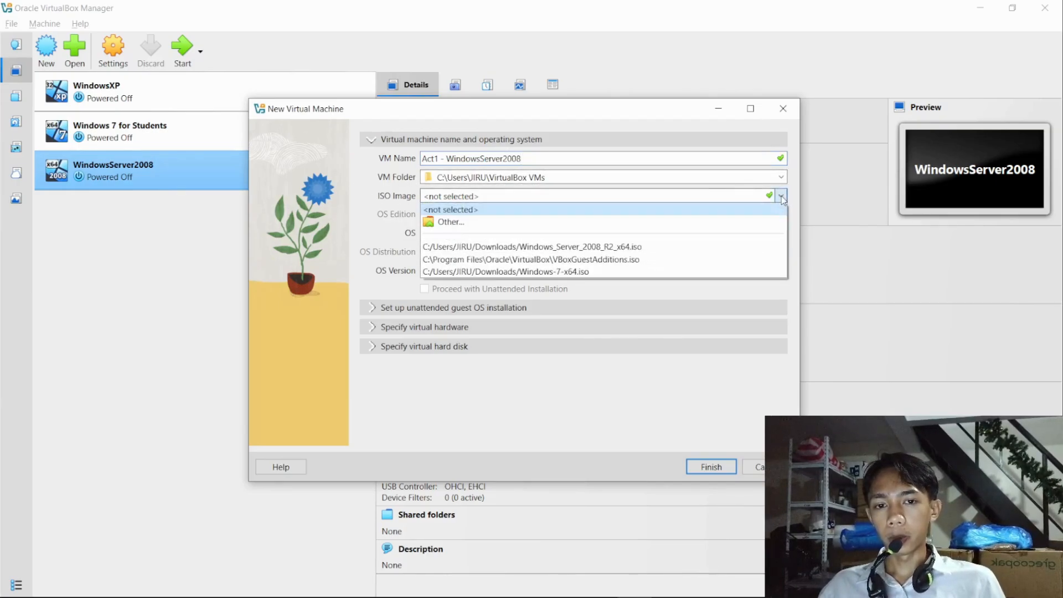
click(612, 245)
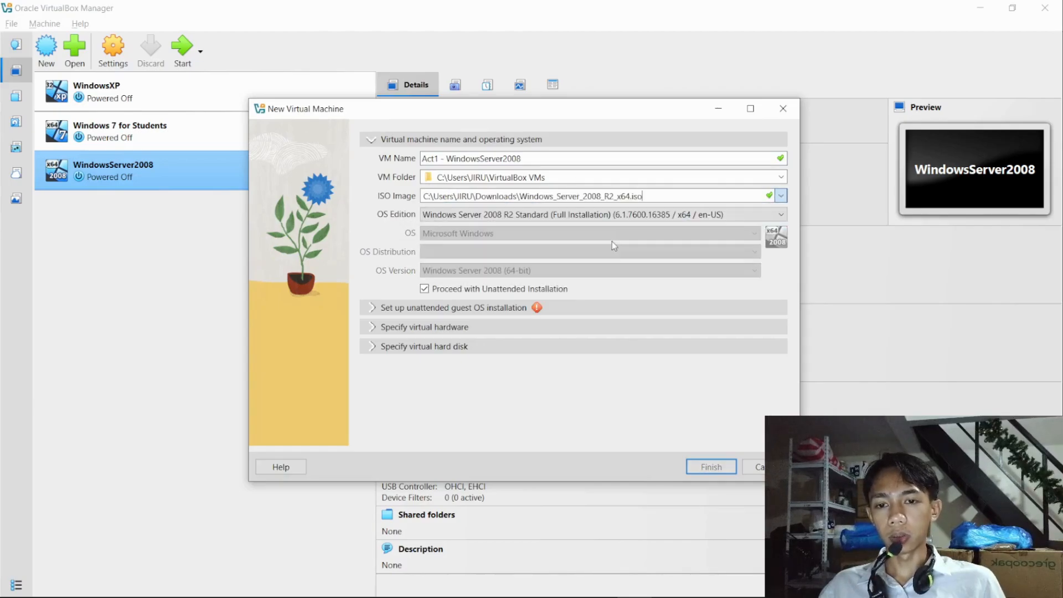
click(423, 289)
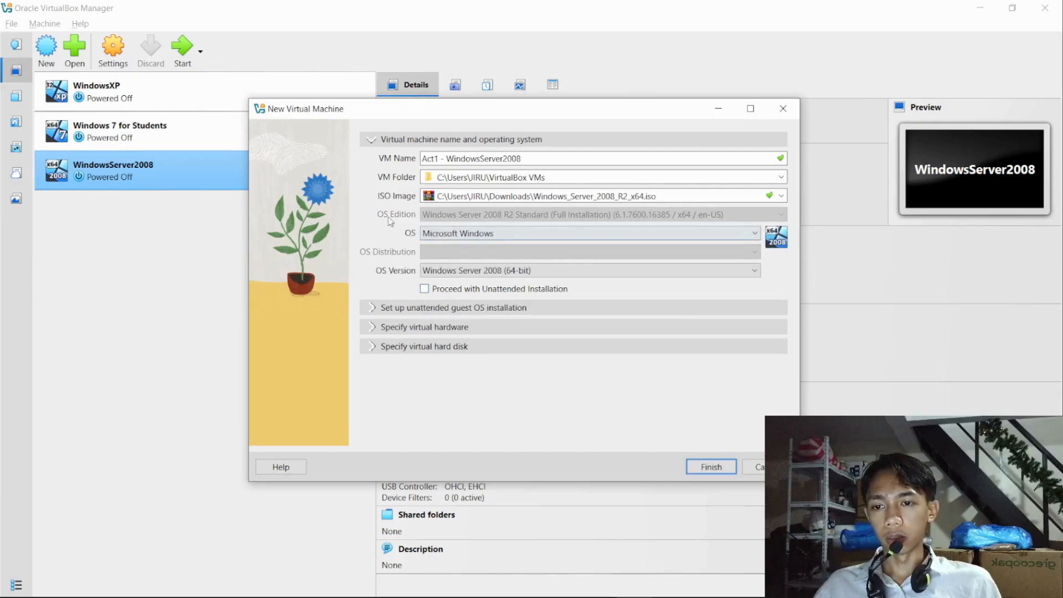
- Keep Microsoft Windows and Windows Server 2008 (64-bit) as the operating system and version, and create the virtual machine
click(466, 234)
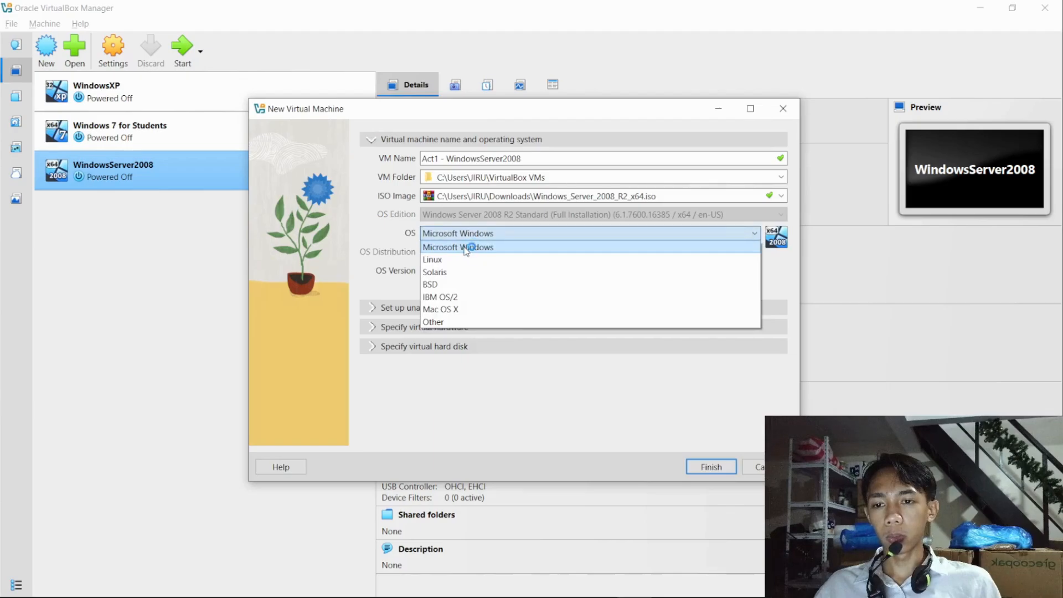
click(467, 243)
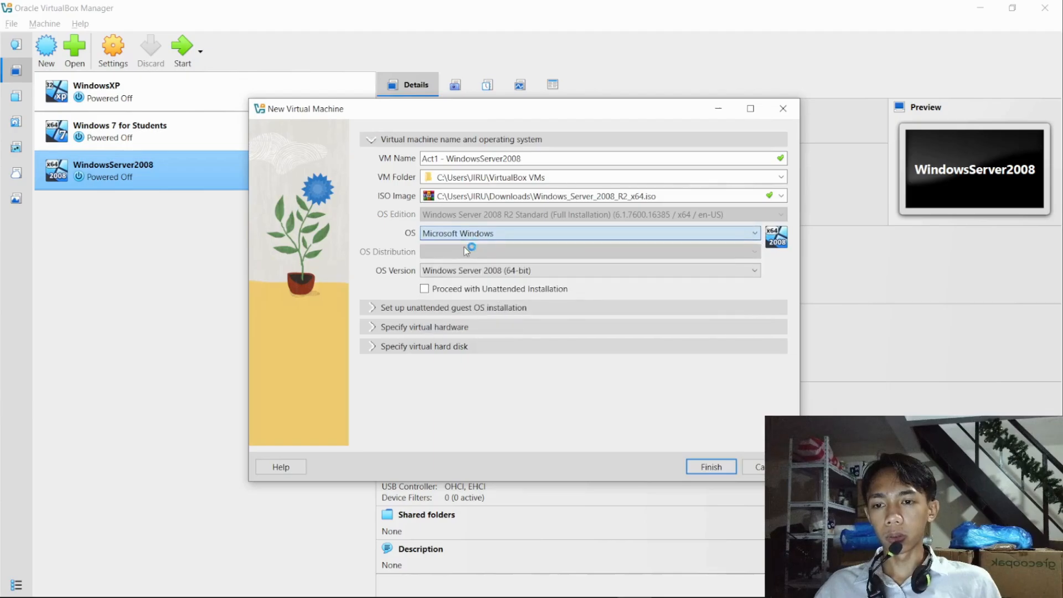
click(442, 271)
click(445, 272)
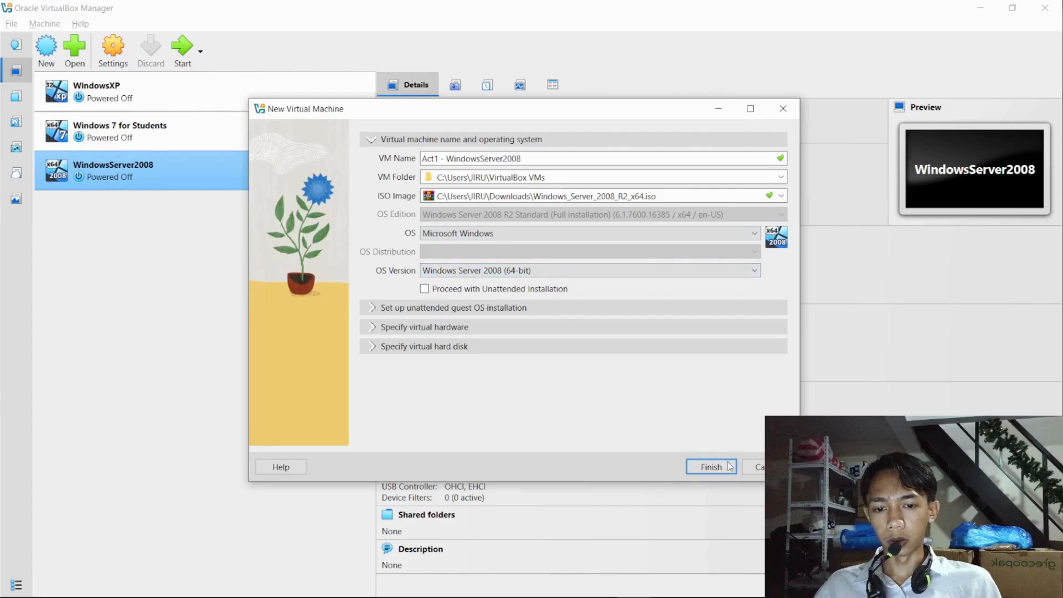
click(711, 467)
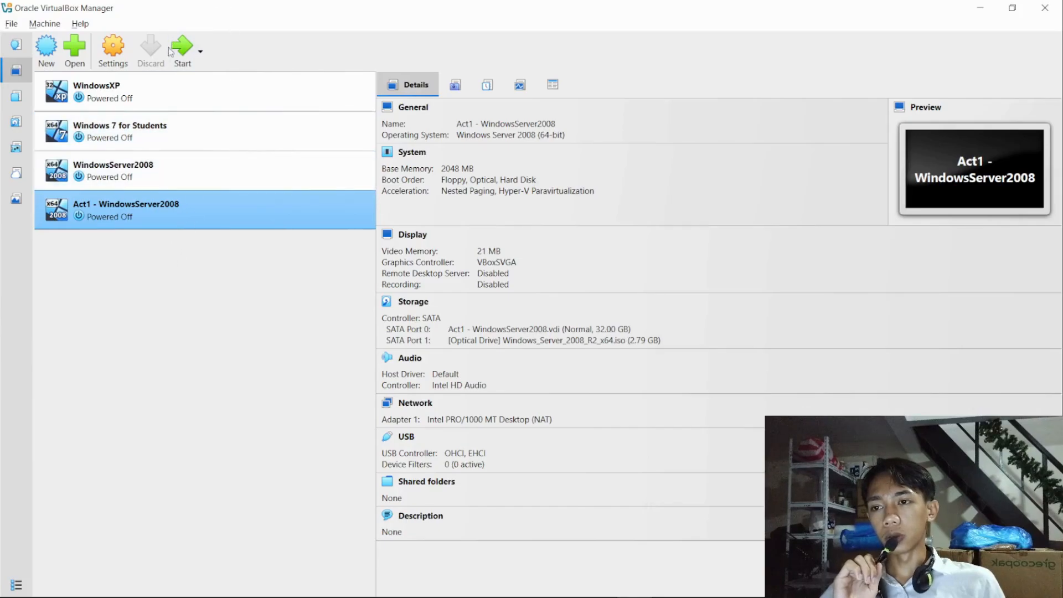
- Start the Act1 - WindowsServer2008 machine, clear its notifications and move its window up out of the way
click(187, 50)
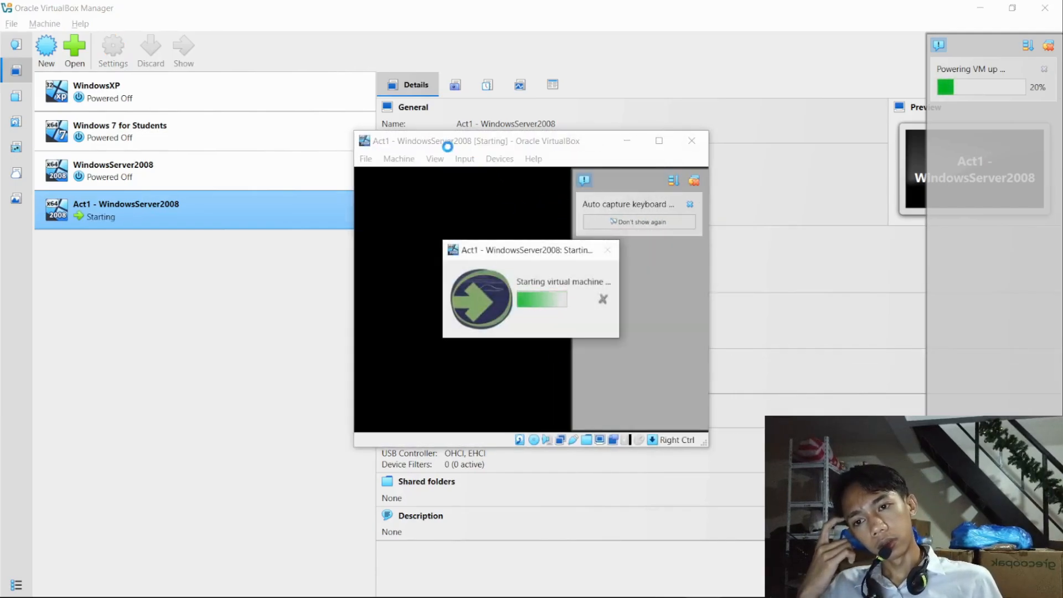
click(693, 182)
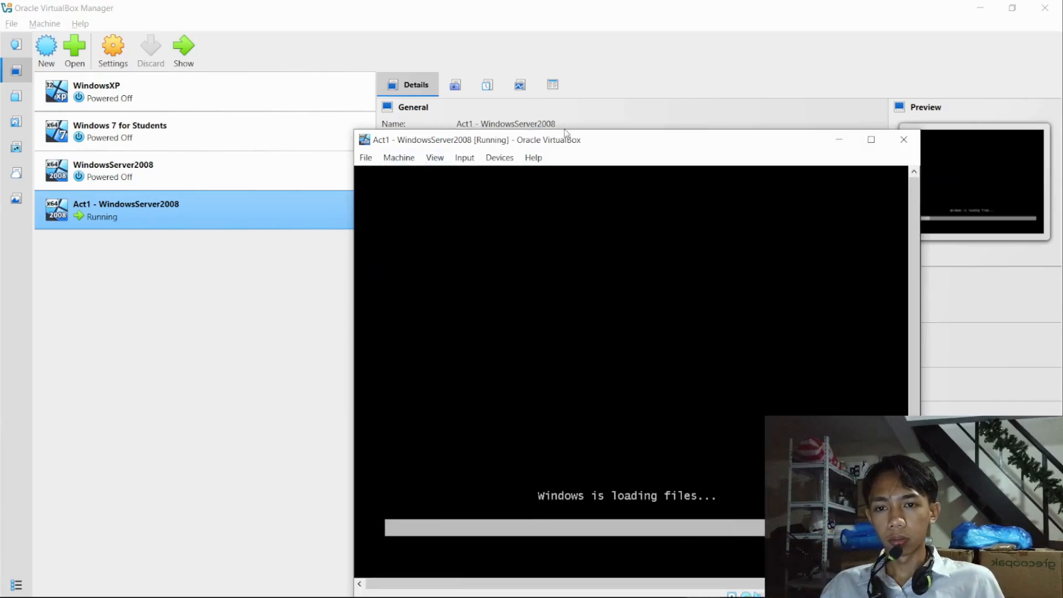
drag(580, 147, 489, 80)
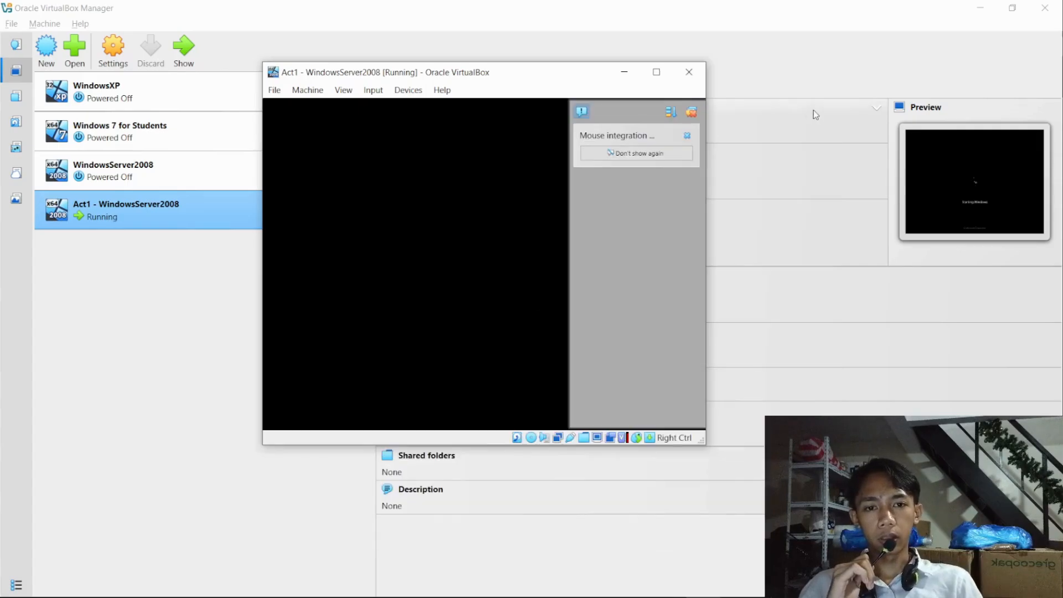
click(693, 114)
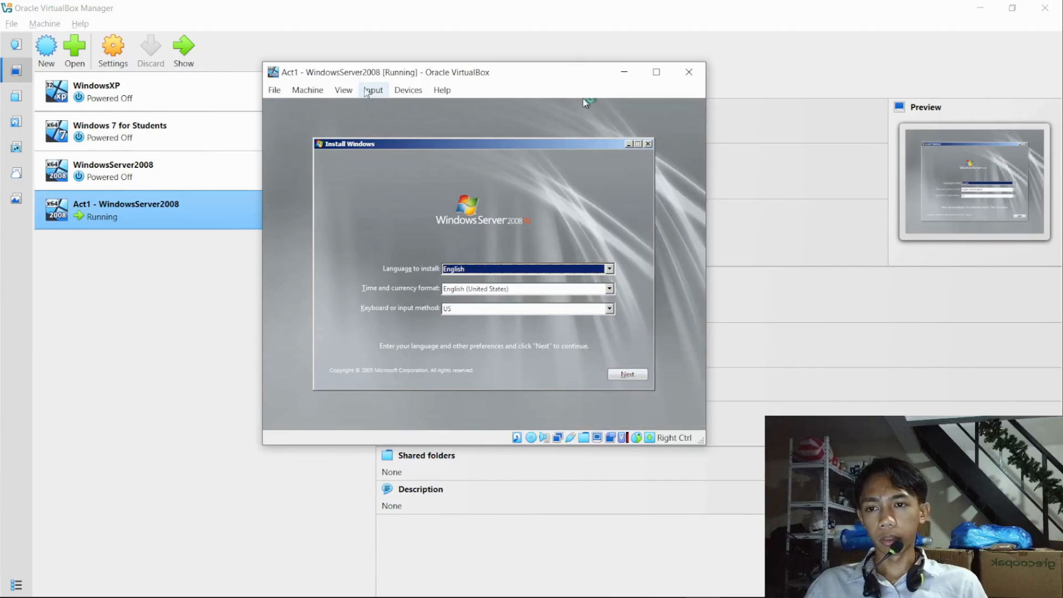
- Scale the running machine's Virtual Screen 1 to 125%
click(343, 89)
mouse_move(397, 299)
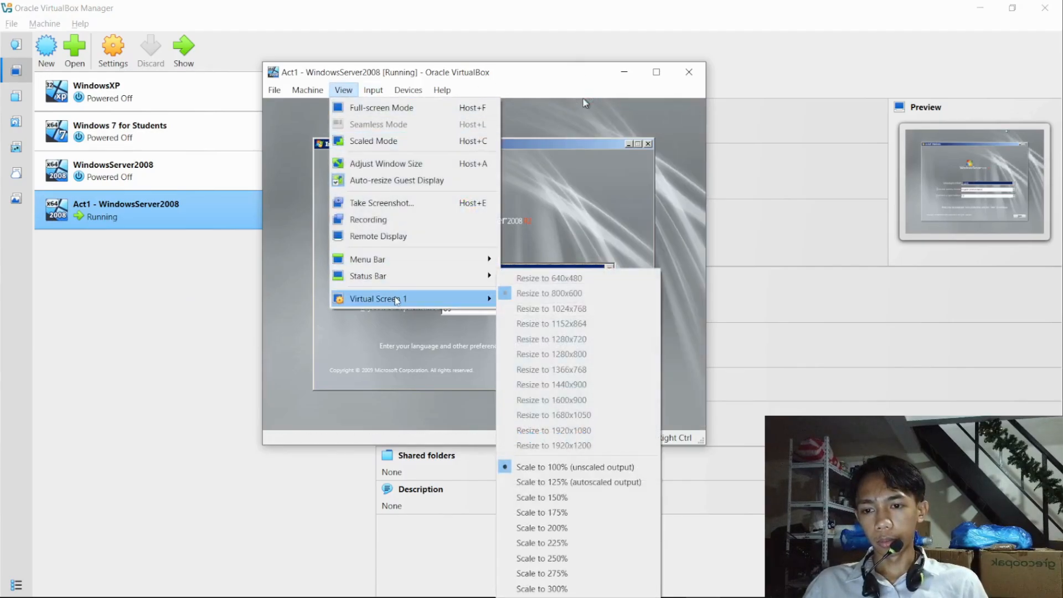
click(565, 482)
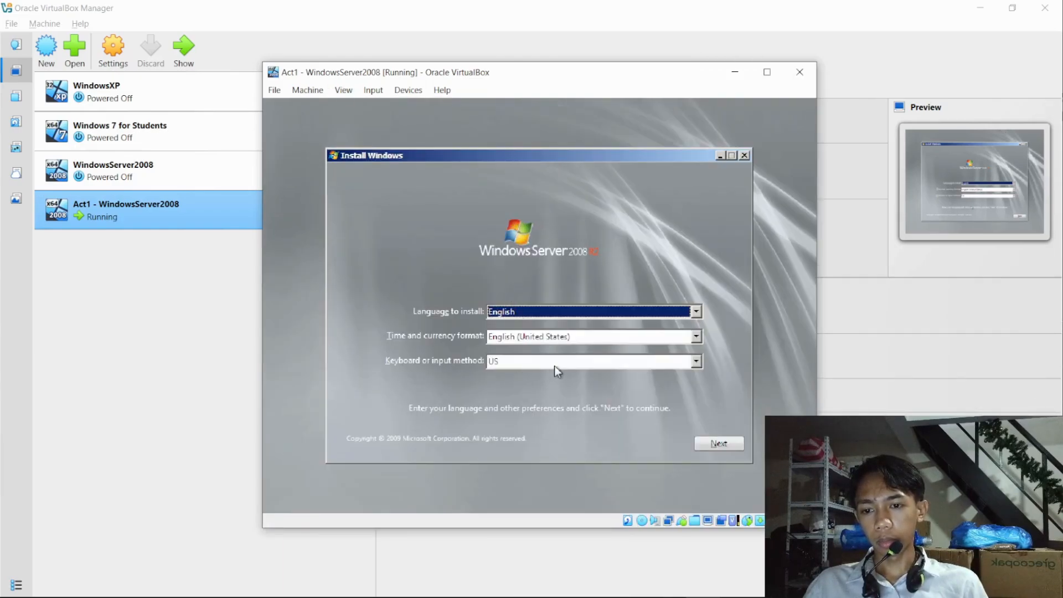
- Start Windows setup with English and the US keyboard, choosing Windows Server 2008 R2 Standard (Full Installation)
click(710, 442)
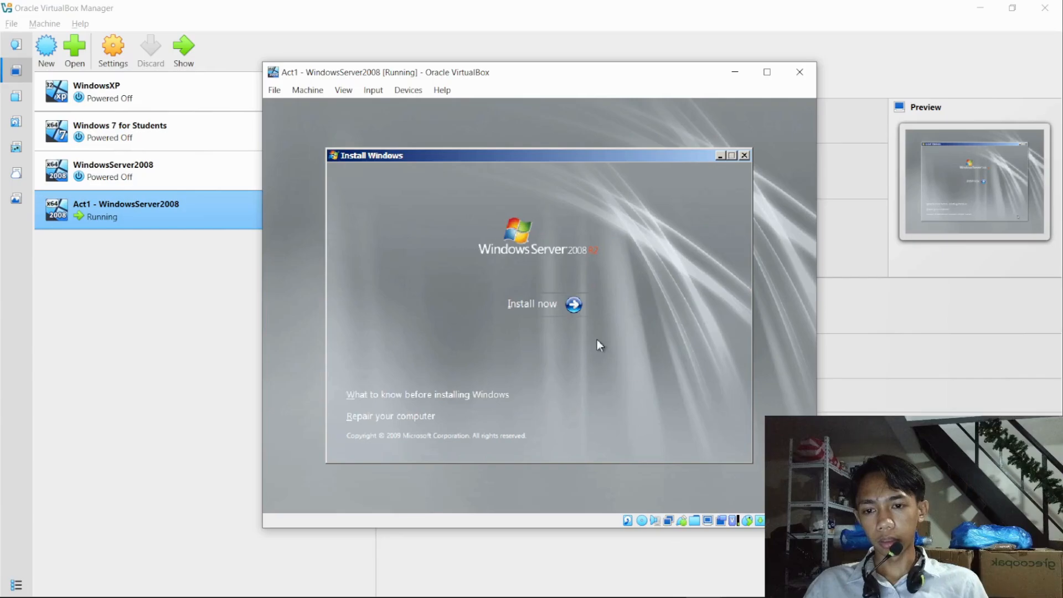
click(570, 304)
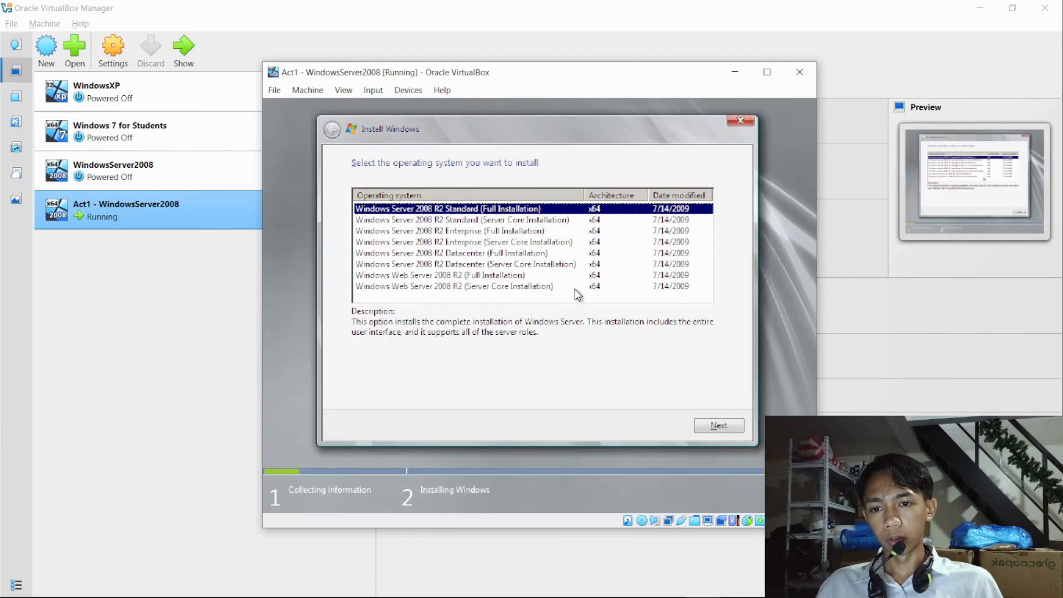
click(714, 425)
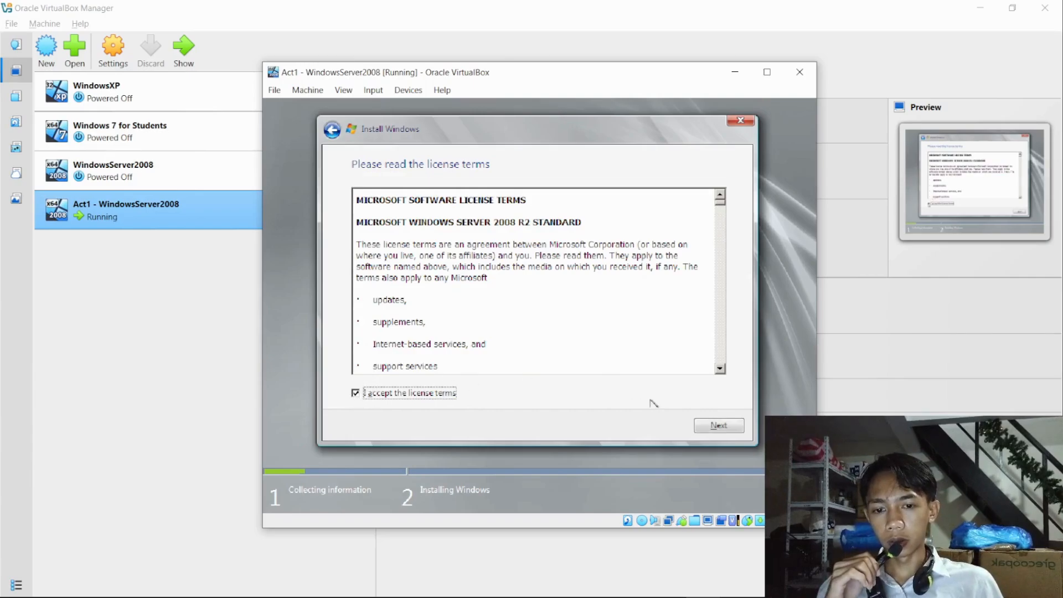
- Accept the license terms and run a Custom (advanced) installation on Disk 0 Unallocated Space
click(723, 425)
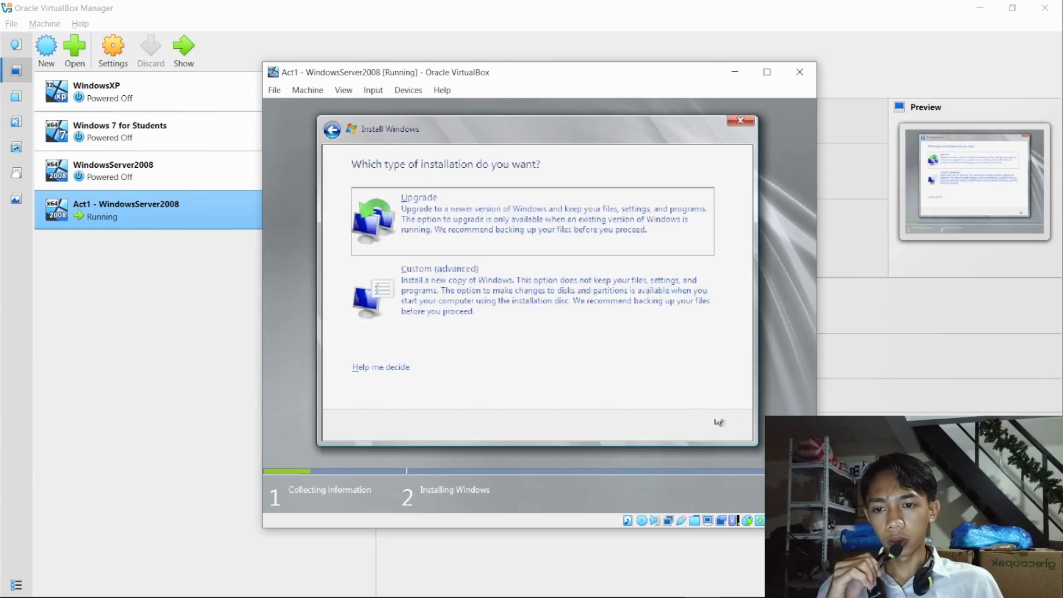
click(534, 325)
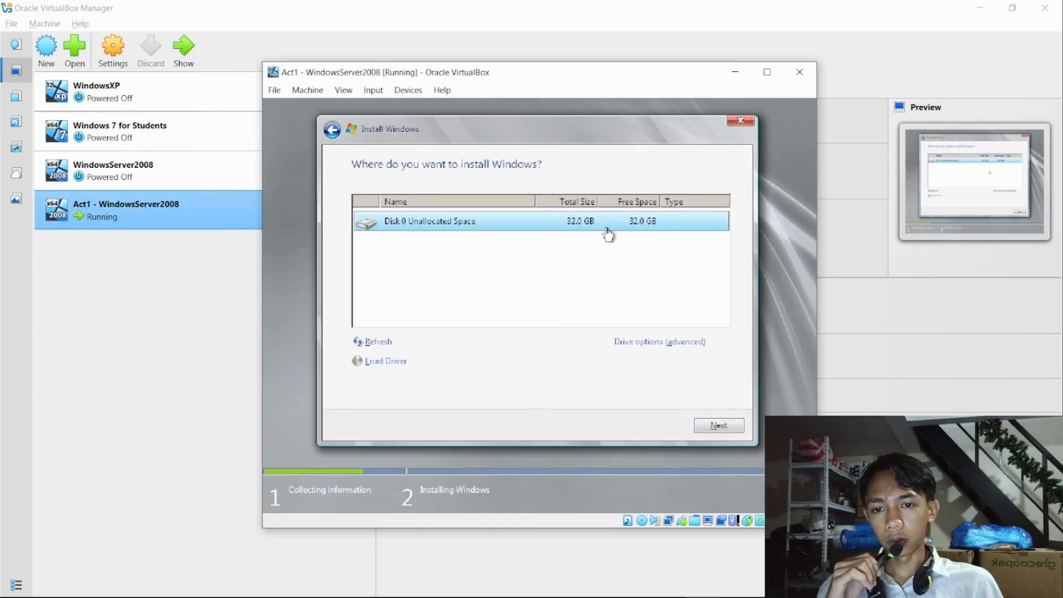
click(718, 424)
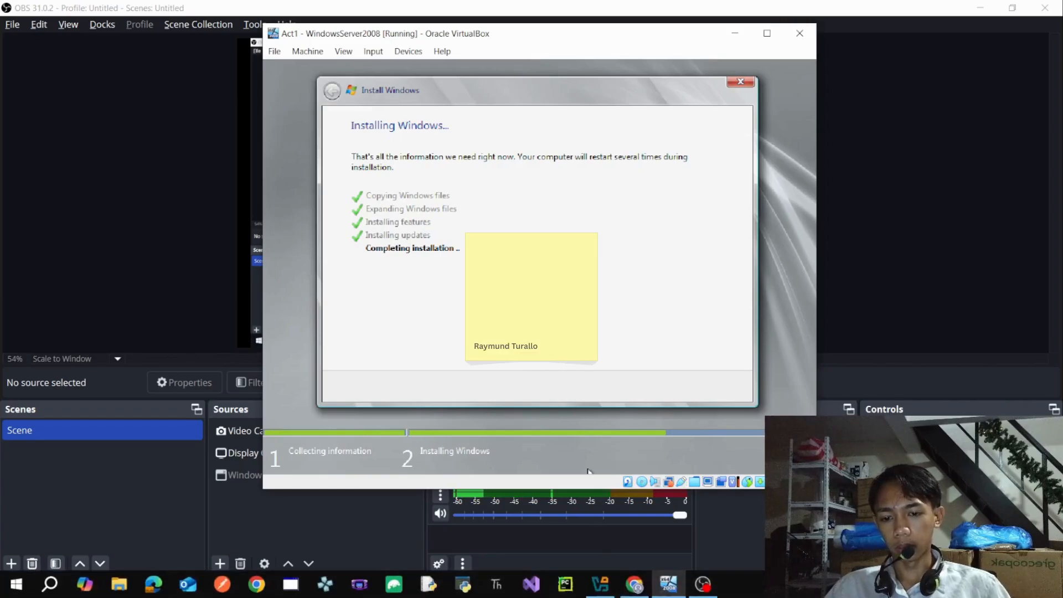
- Bring VirtualBox Manager and the running virtual machine's window back to the front to monitor the installation
click(669, 585)
click(669, 585)
click(669, 586)
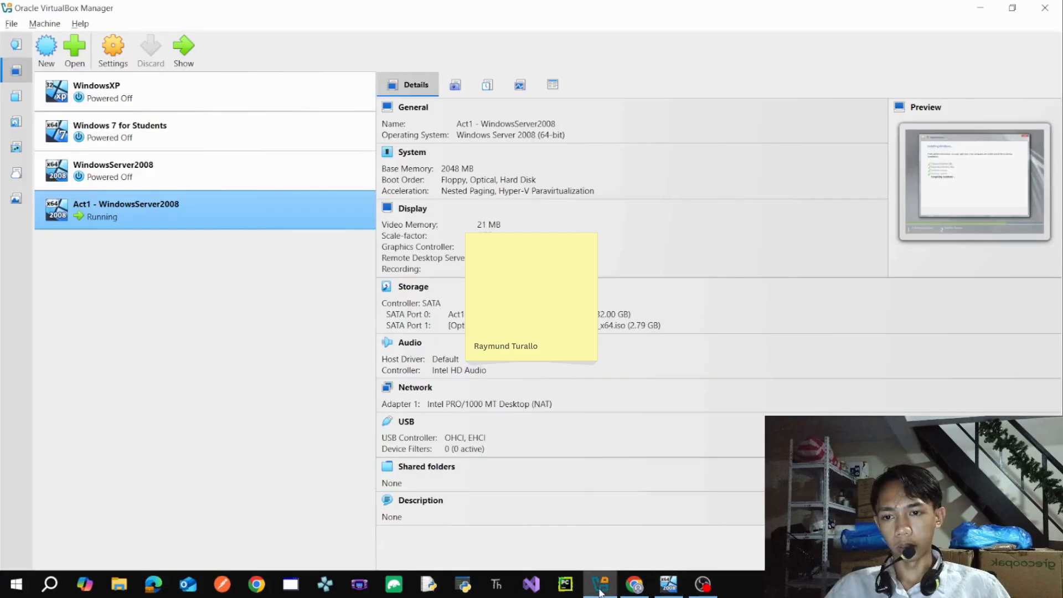
click(675, 589)
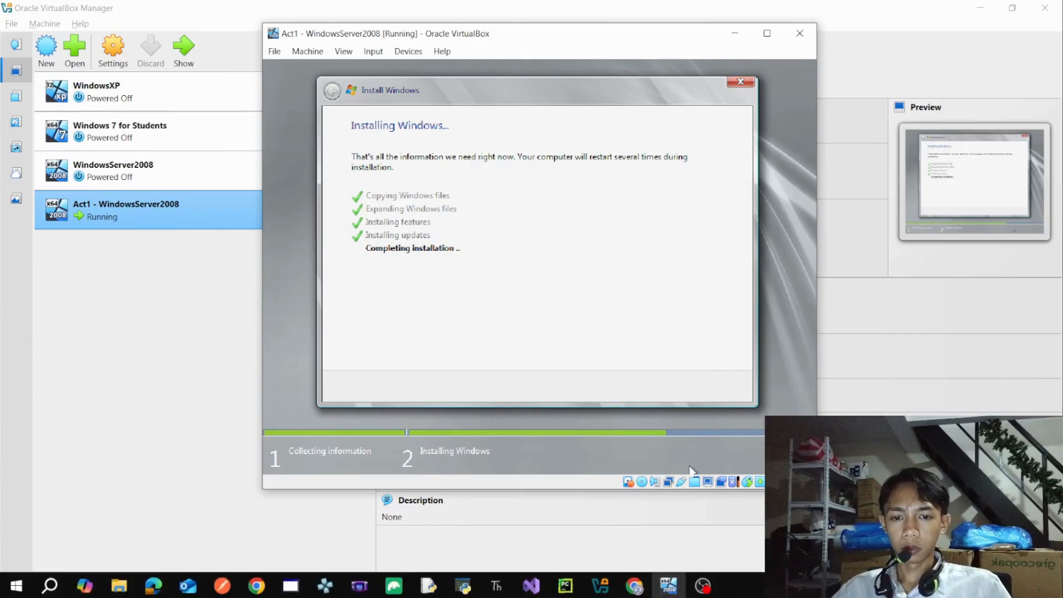
mouse_move(703, 584)
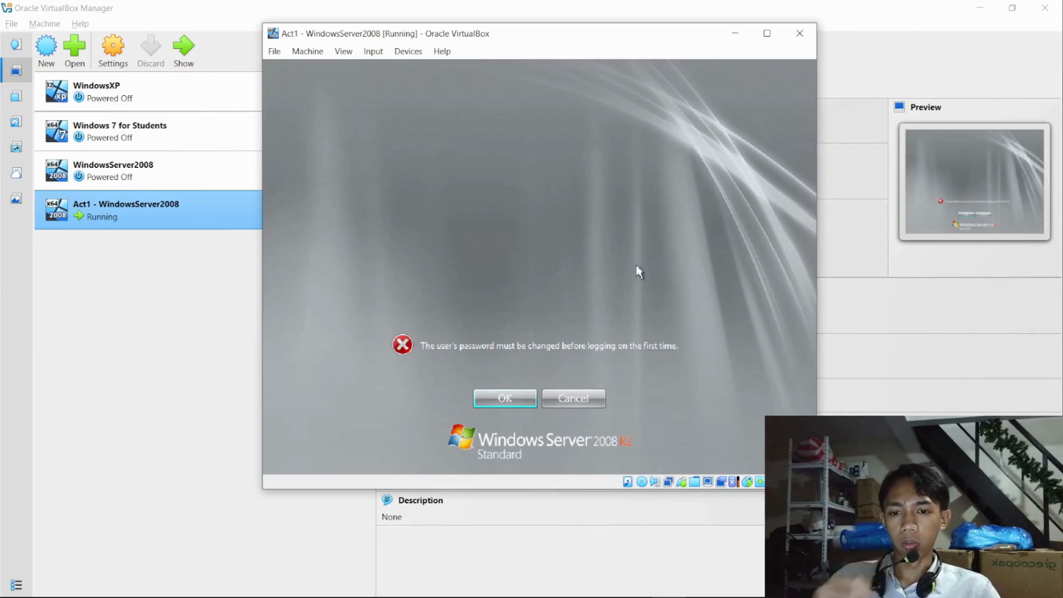
- Accept the first-logon password change and try to set a new Administrator password, entering it in both the new and confirm fields
click(505, 399)
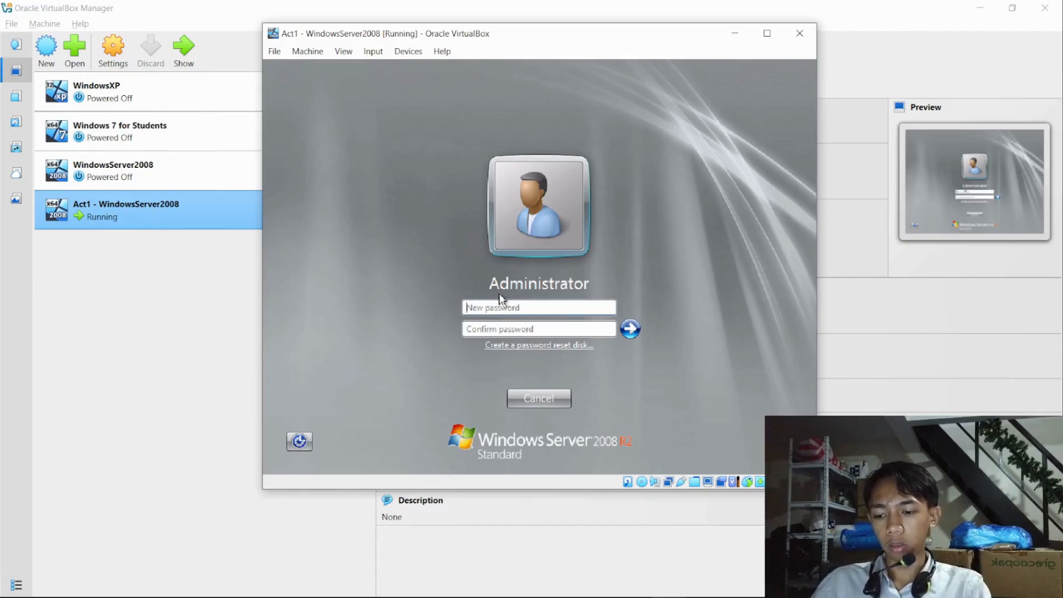
text(P@ssw0rd)
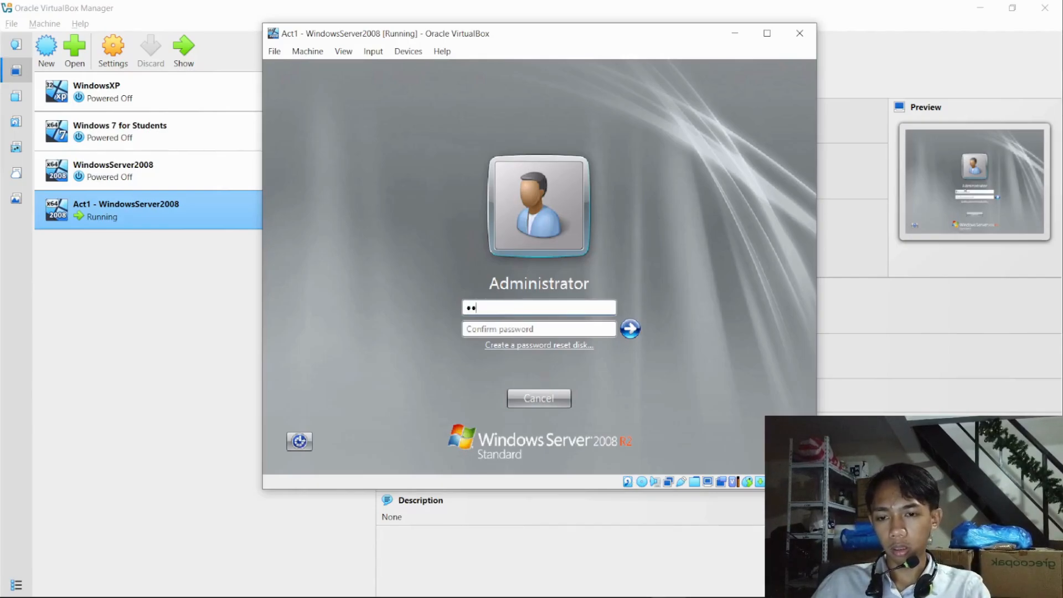
key(Tab)
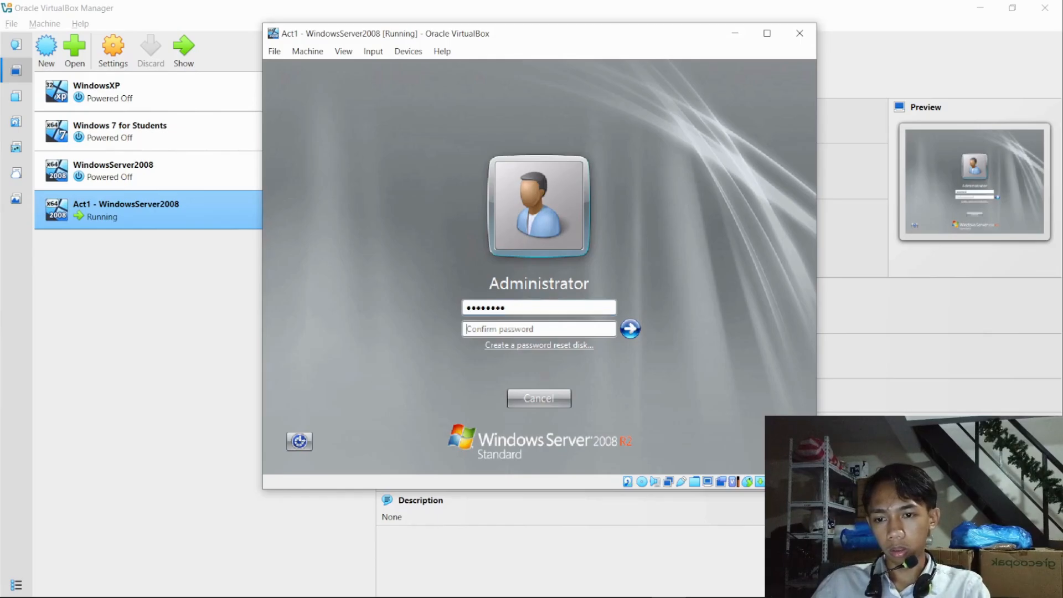
text(p)
key(BackSpace)
text(P@ssw0rd)
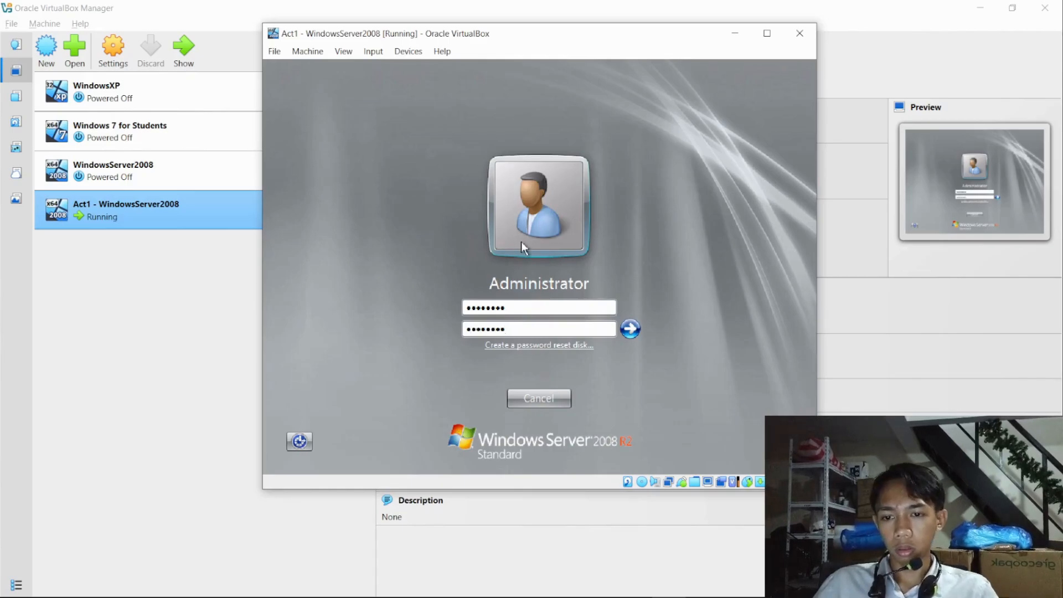
click(629, 331)
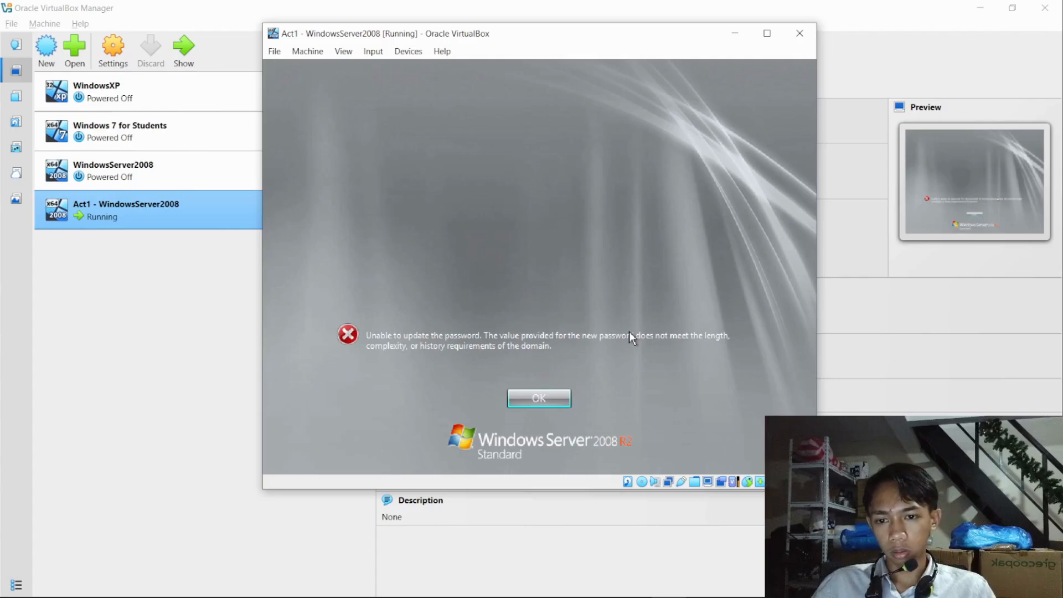
click(537, 400)
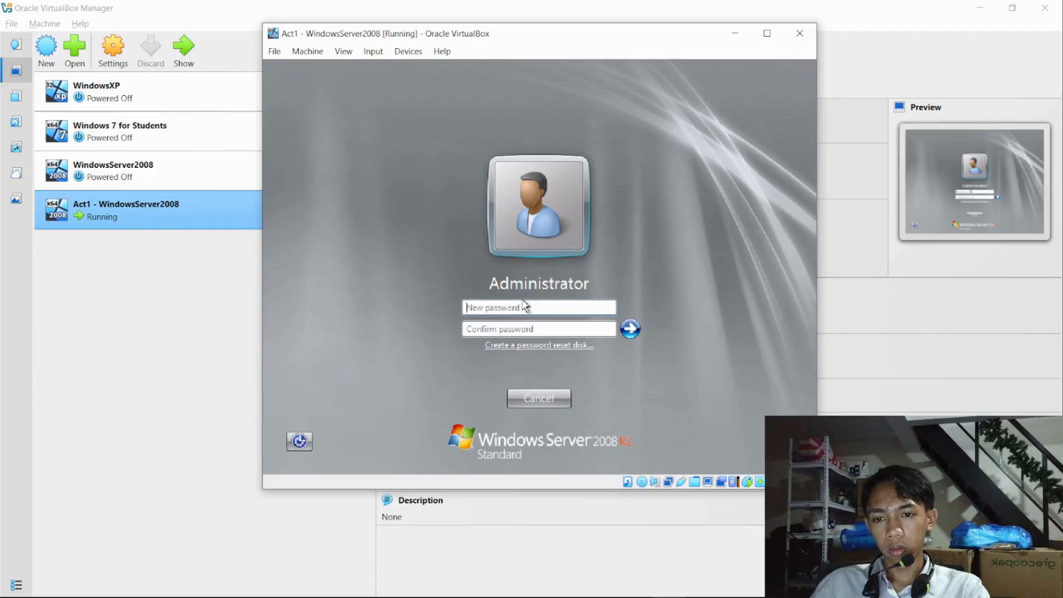
- Set a different Administrator password by filling in the new and confirm password fields, and continue to the desktop
text(•••••)
key(BackSpace)
key(BackSpace)
key(BackSpace)
key(BackSpace)
key(BackSpace)
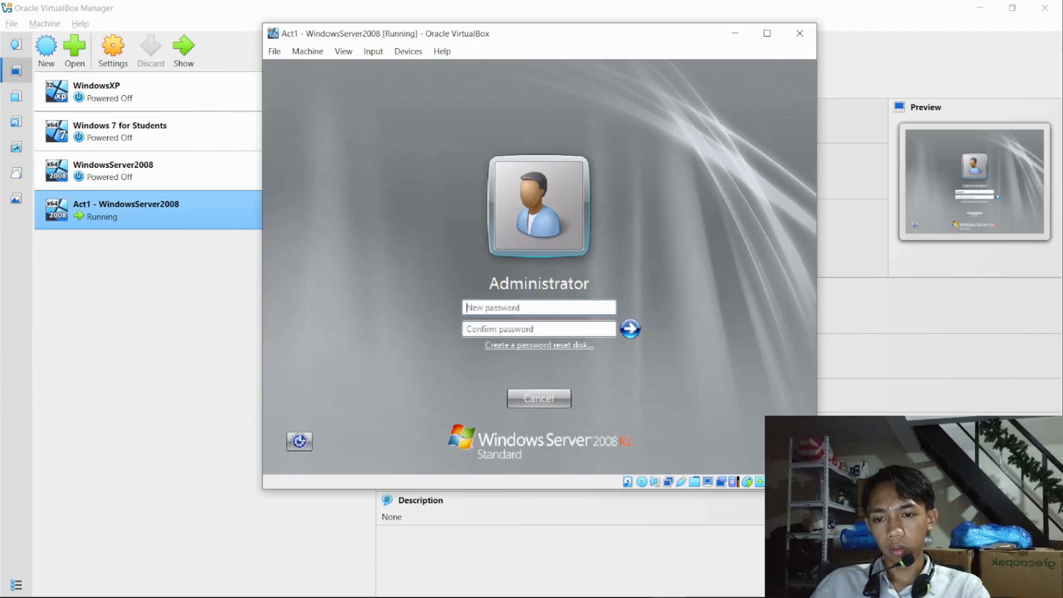
text(•••••)
key(BackSpace)
key(BackSpace)
key(BackSpace)
key(BackSpace)
key(BackSpace)
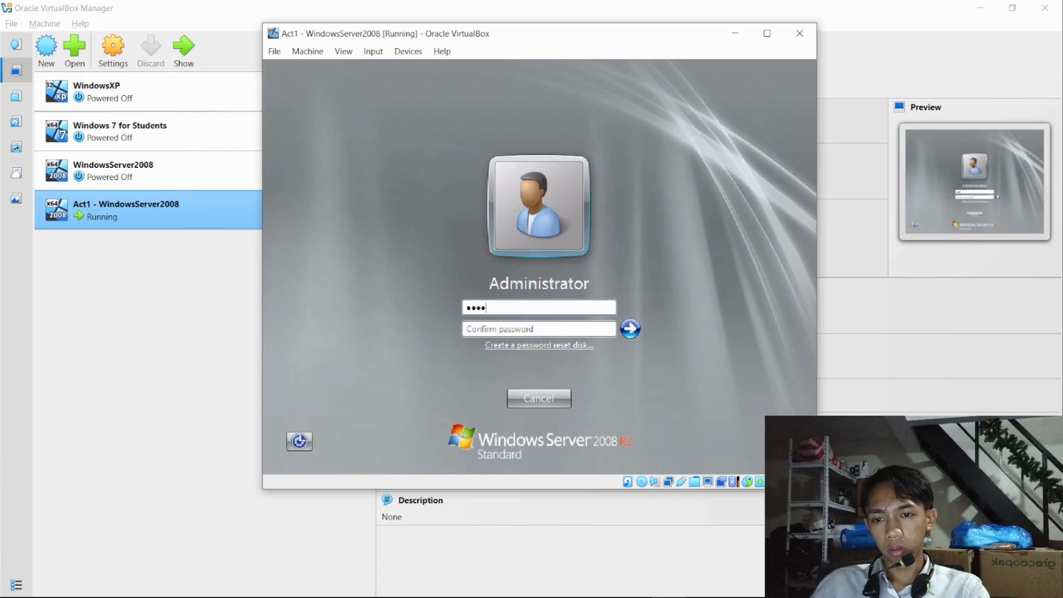
text(••••••••)
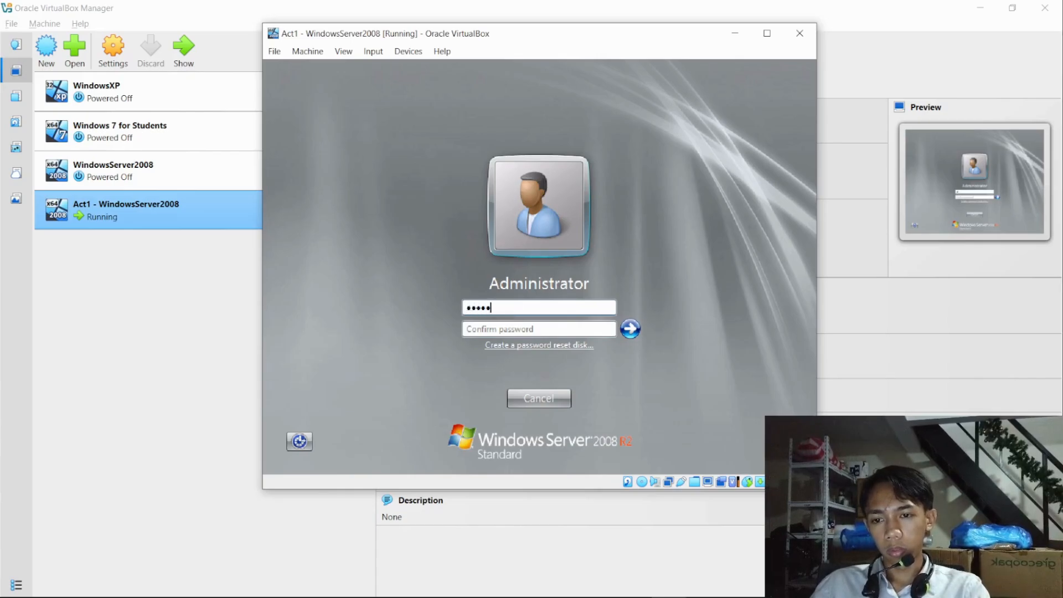
text(•••)
key(Tab)
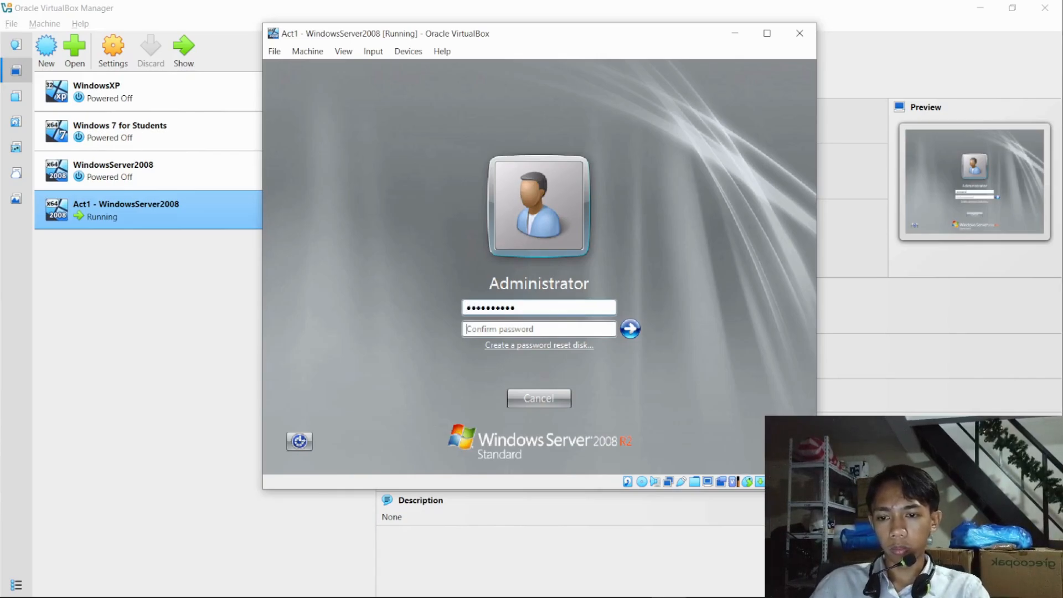
text(•••••••••)
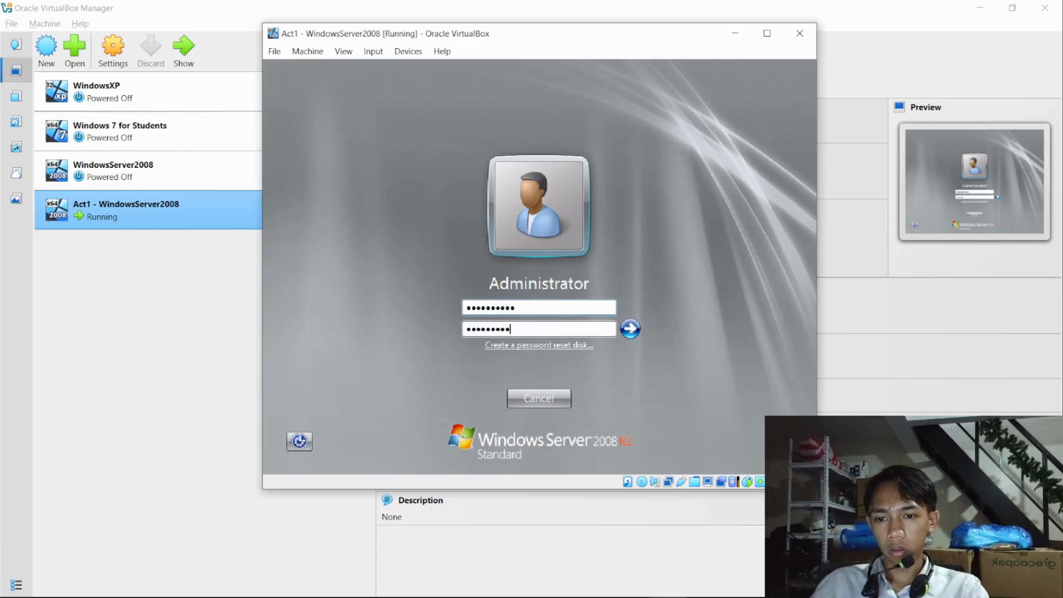
key(Return)
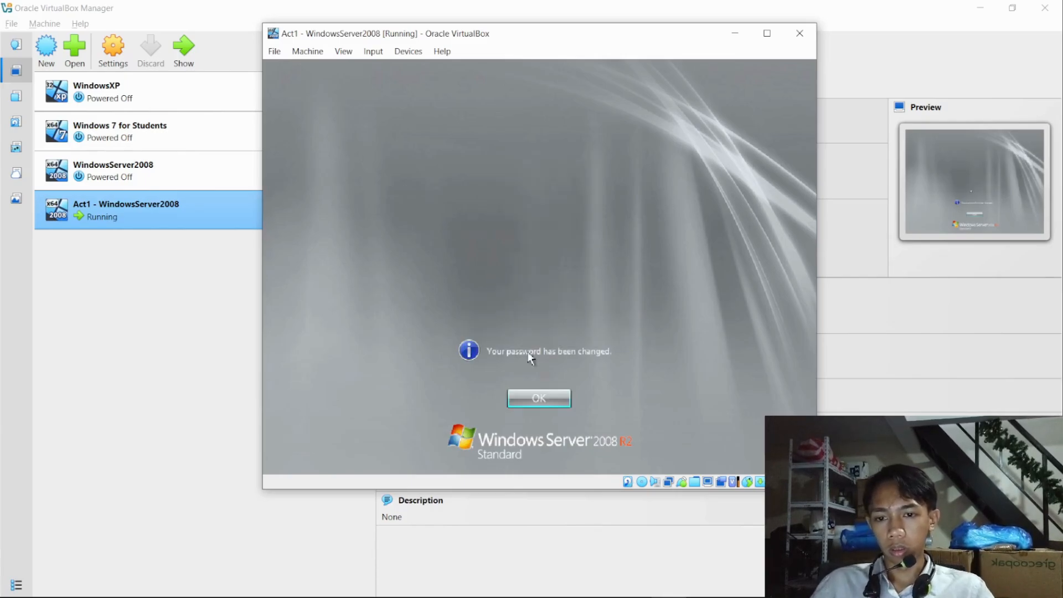
click(556, 404)
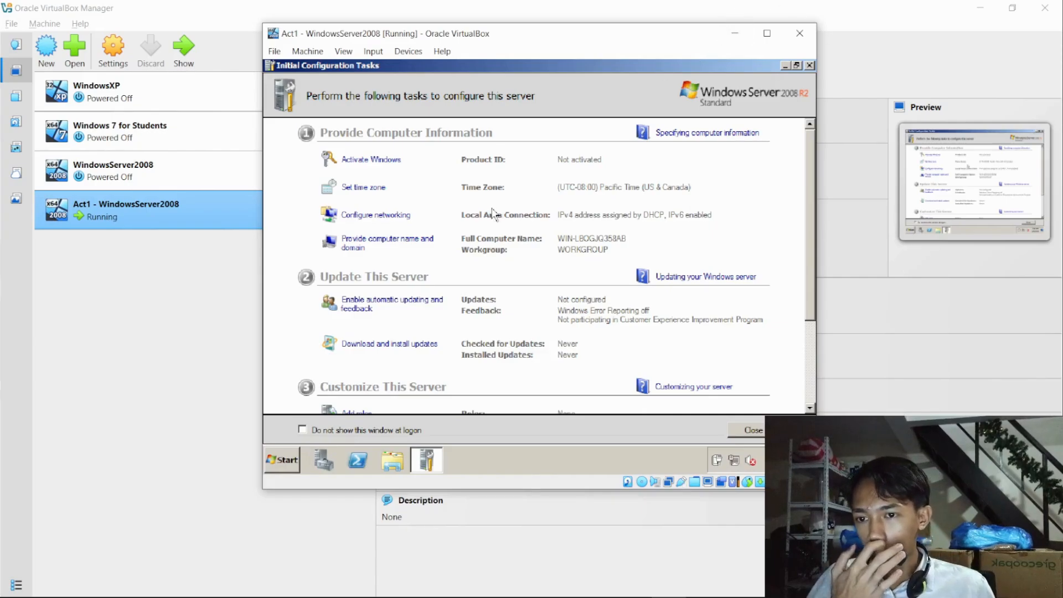
- From Initial Configuration Tasks, open the Internet Protocol Version 4 (TCP/IPv4) properties of the Local Area Connection
scroll(492, 214, down, 3)
scroll(497, 216, up, 2)
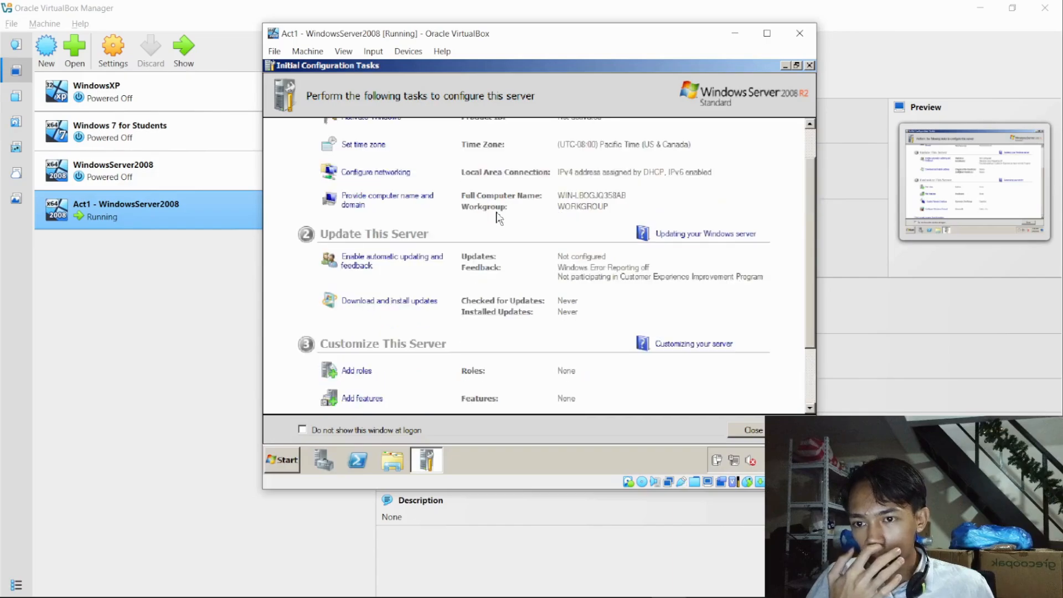
scroll(494, 212, up, 1)
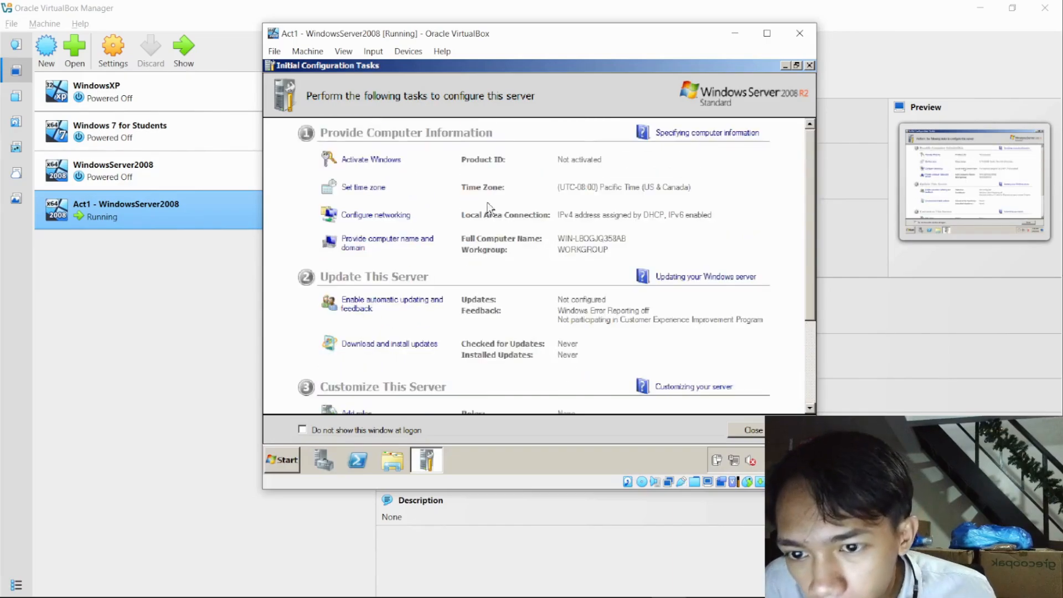
click(380, 219)
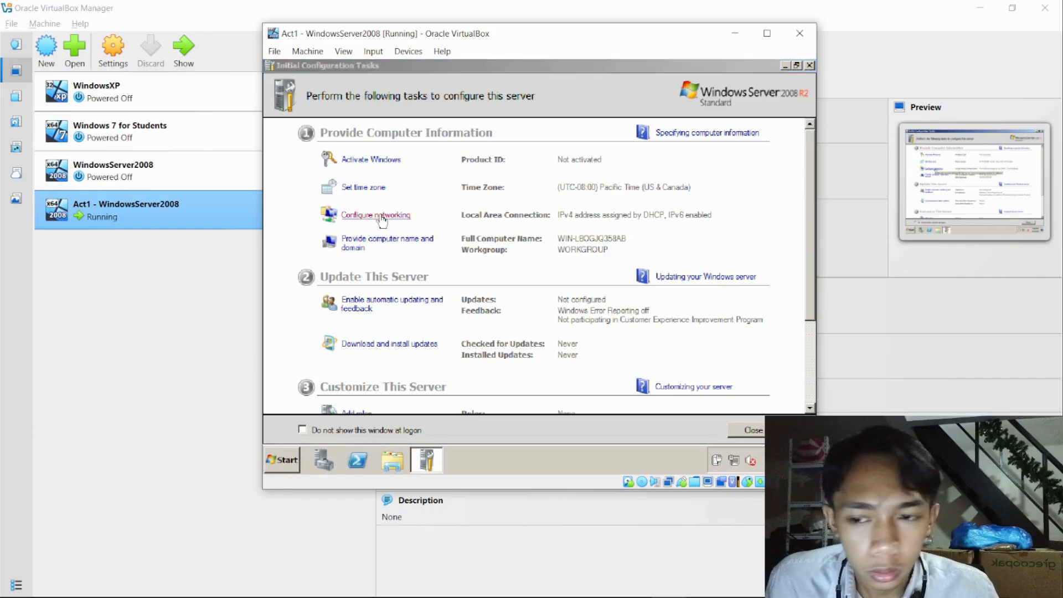
double_click(382, 138)
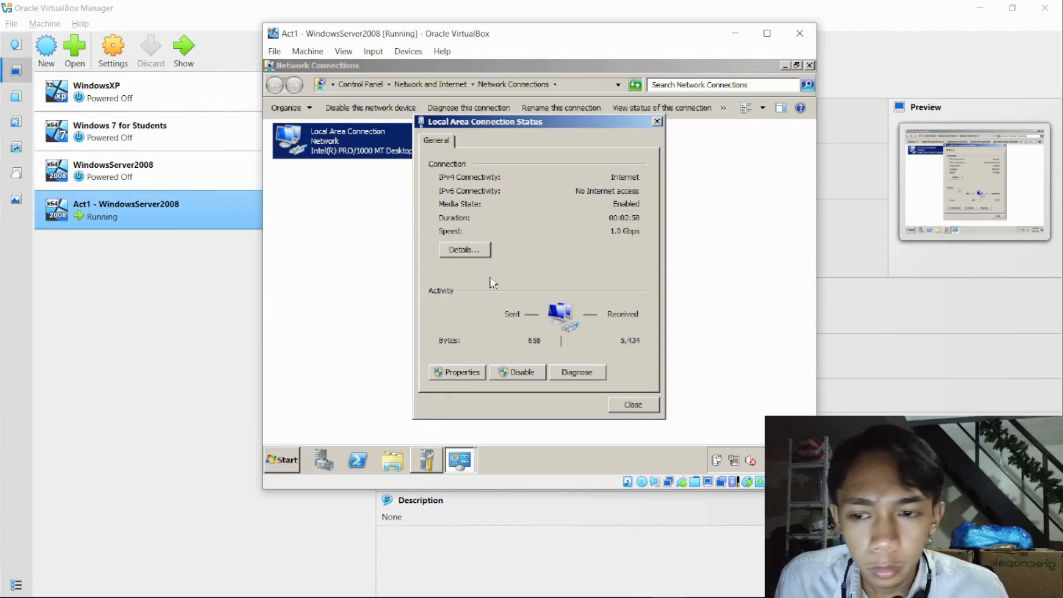
click(455, 372)
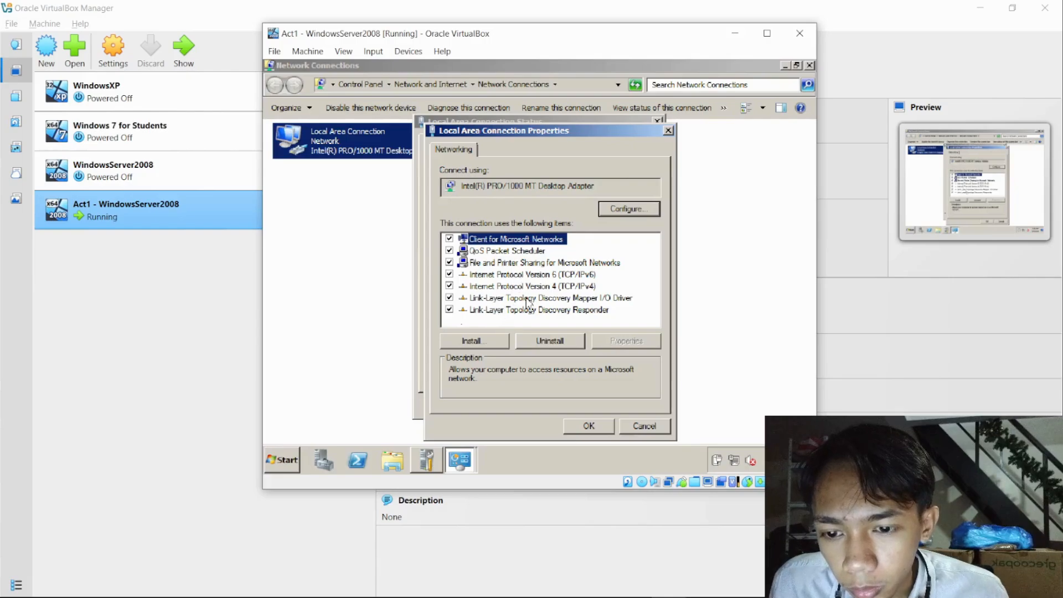
click(643, 429)
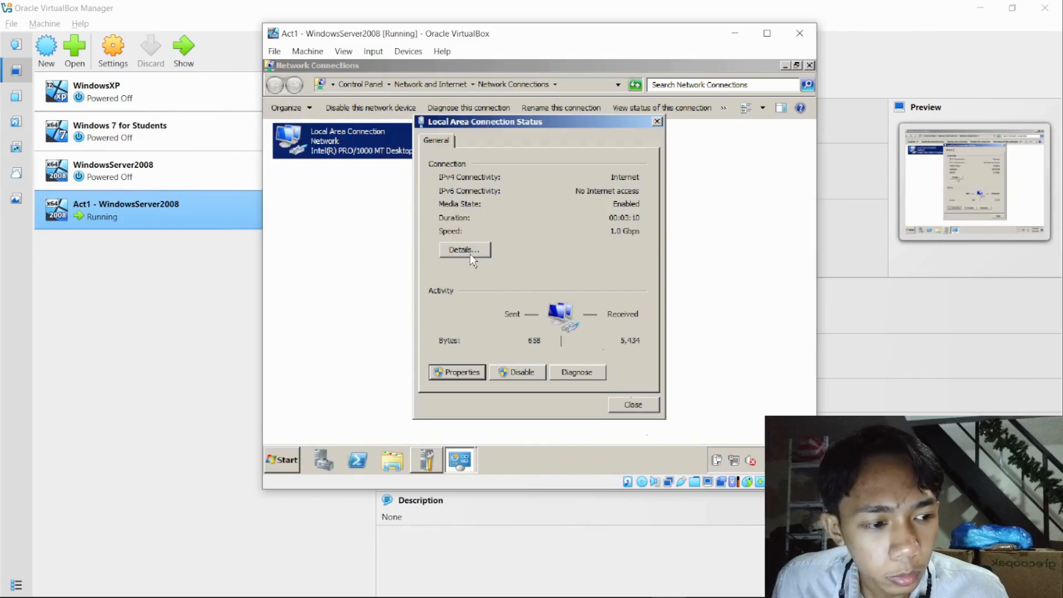
click(464, 369)
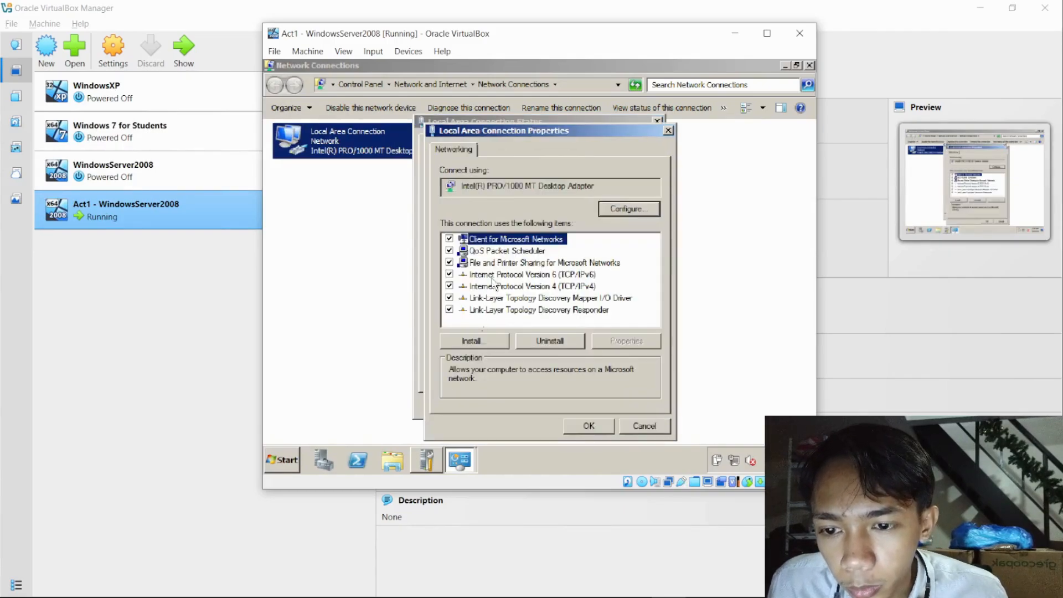
click(520, 288)
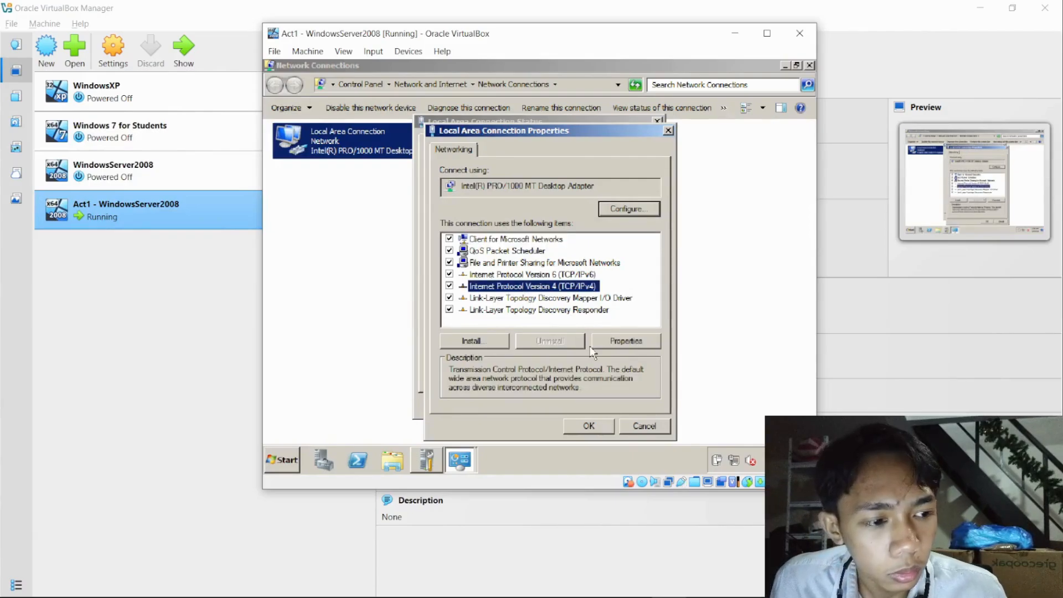
click(640, 344)
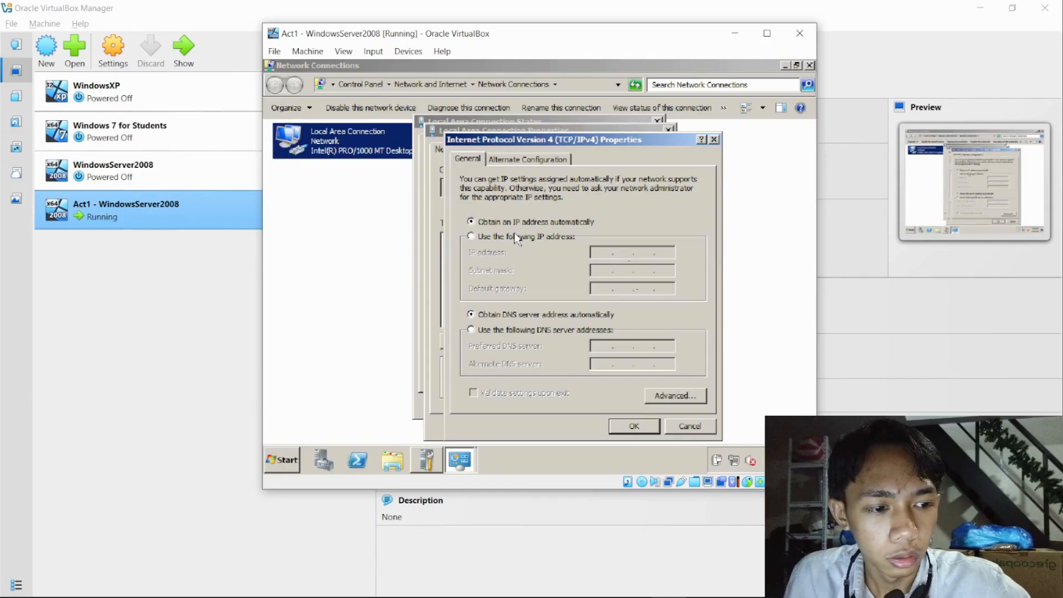
- Switch the IPv4 configuration to a manually specified address and set the IP address to 10.0.2.15
click(471, 237)
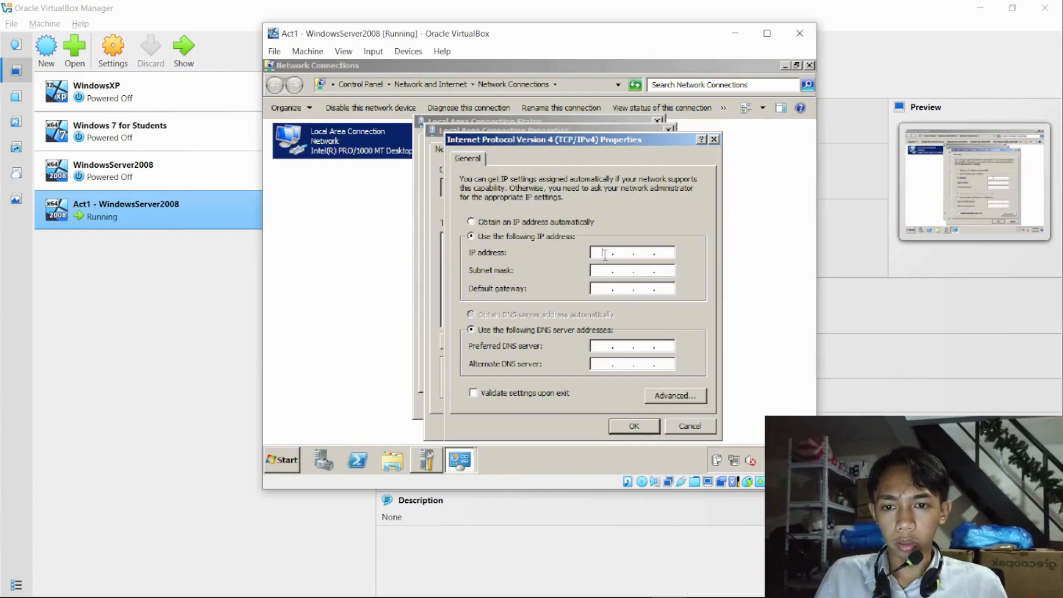
click(627, 259)
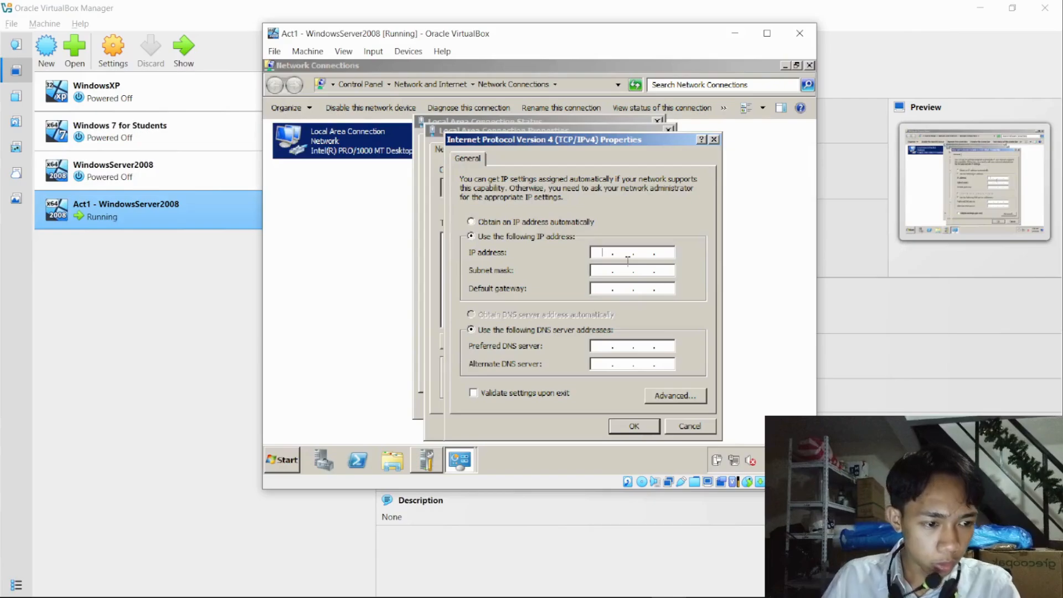
text(10)
key(Tab)
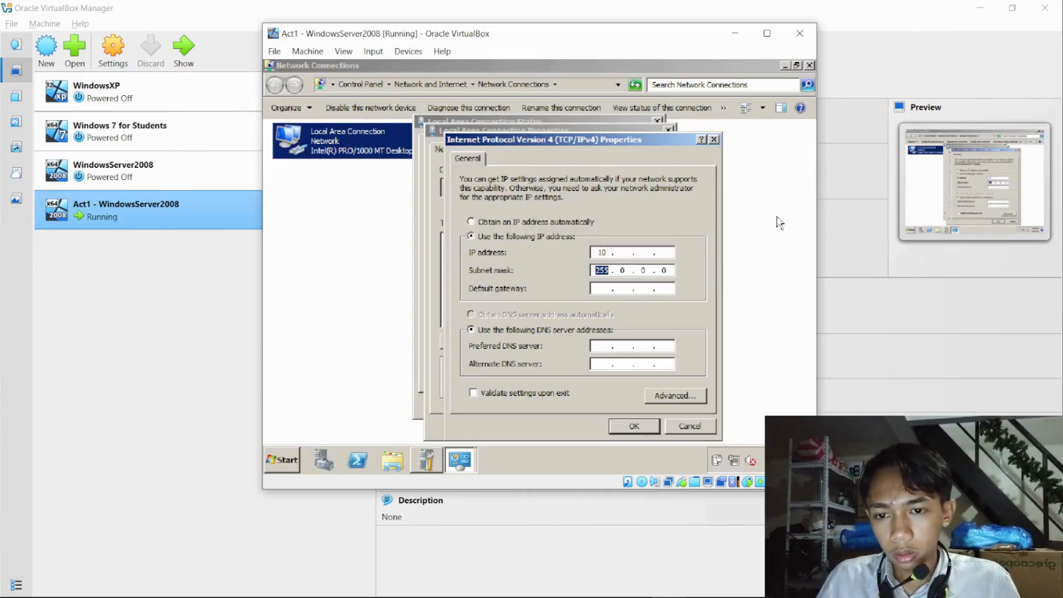
key(shift+Tab)
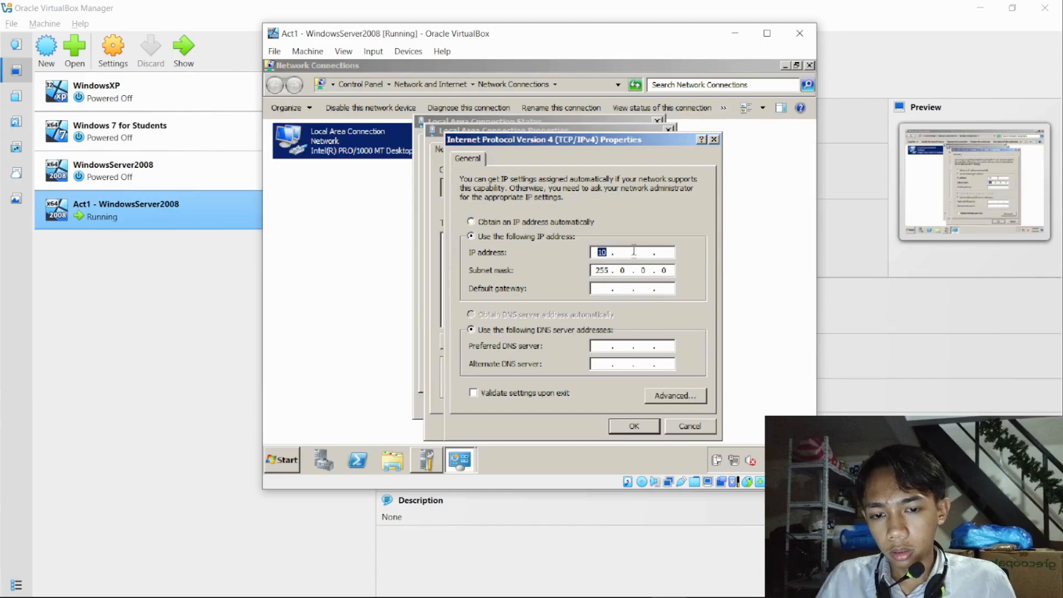
key(Right)
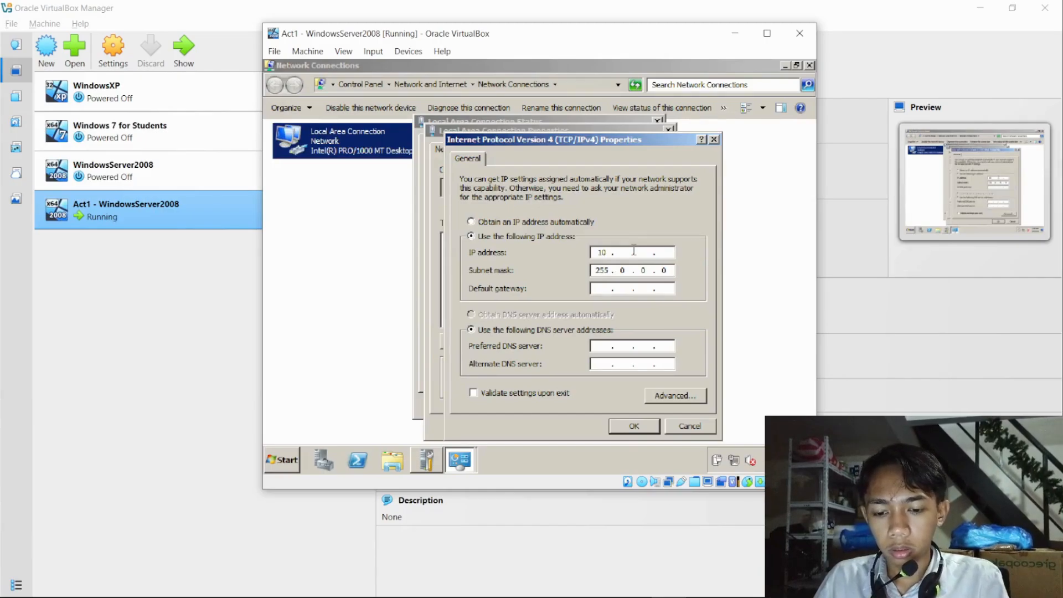
text(. 0 )
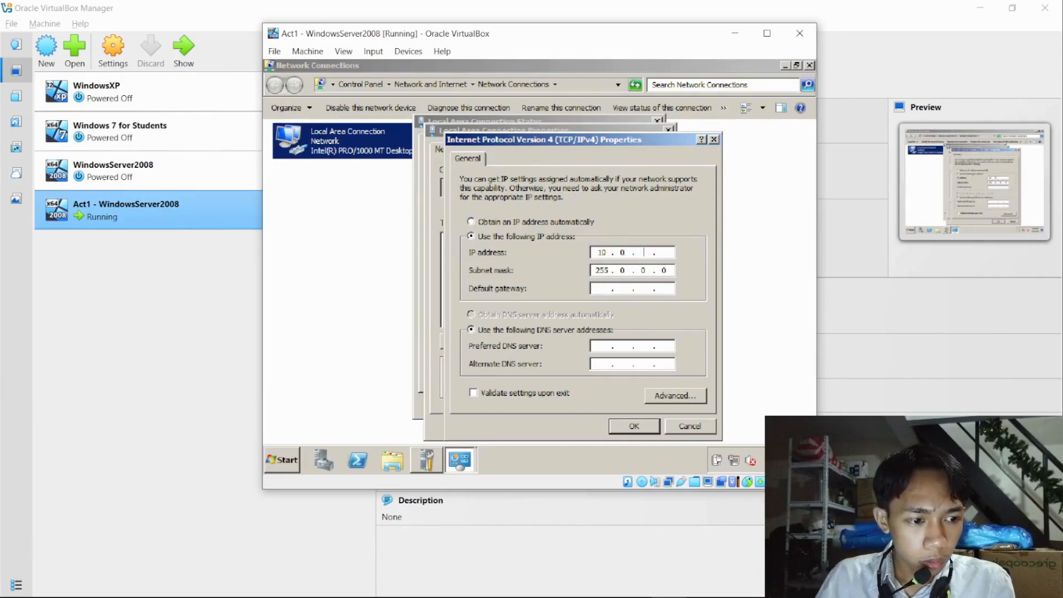
text(. 2 .)
key(Tab)
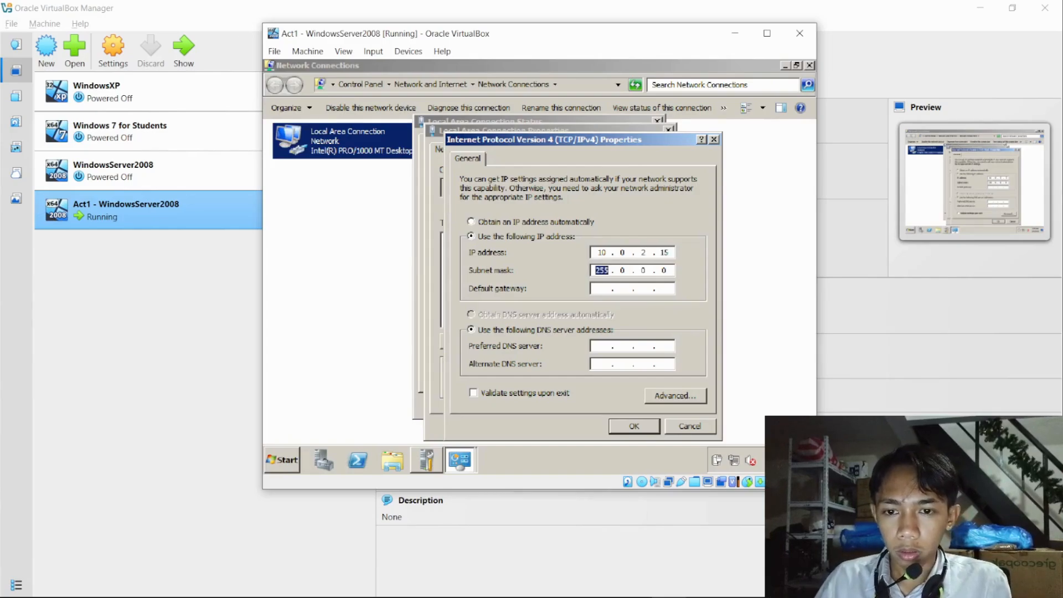
- Set the subnet mask to 255.255.255.0 and the default gateway to 10.0.2.2
key(Right)
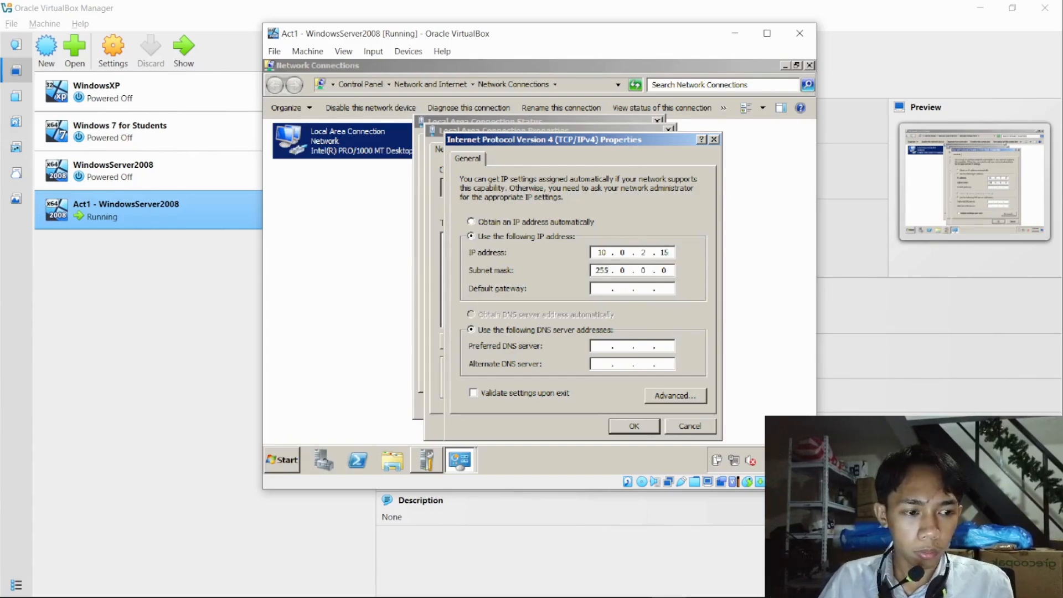
key(BackSpace)
key(BackSpace)
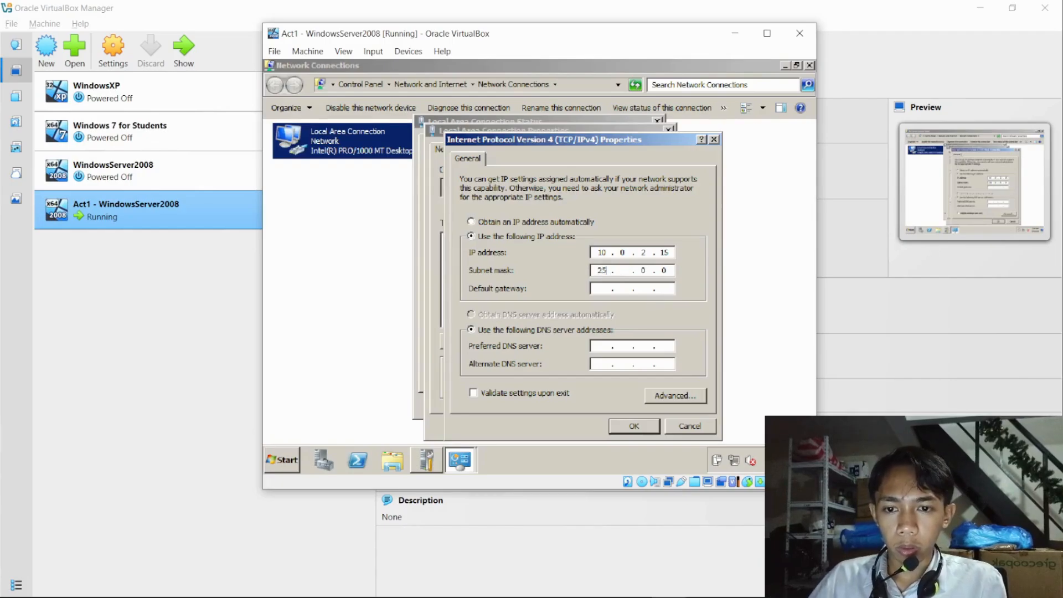
text(52550)
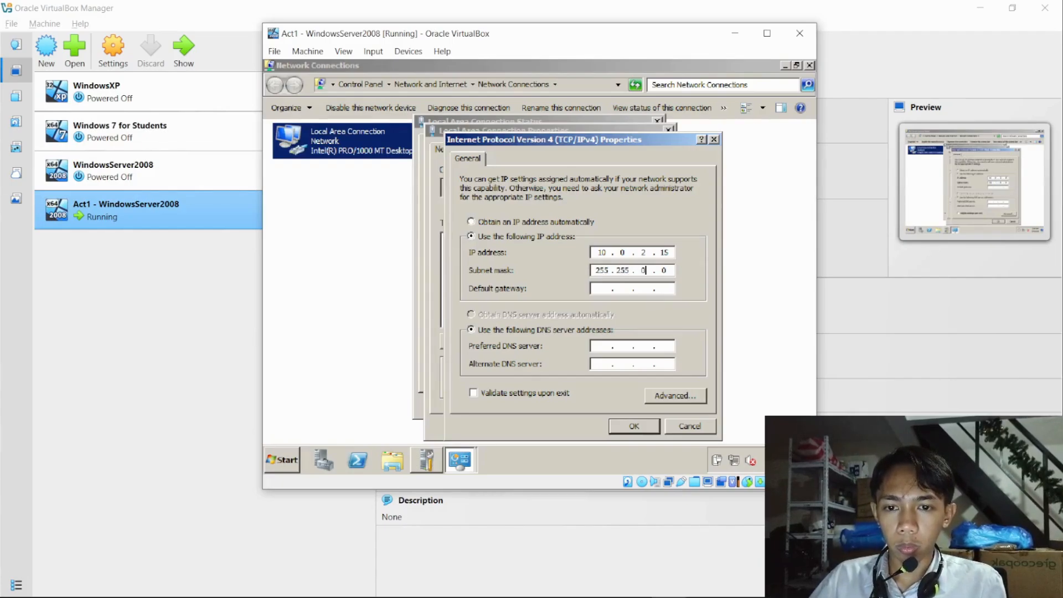
text(255)
text(0)
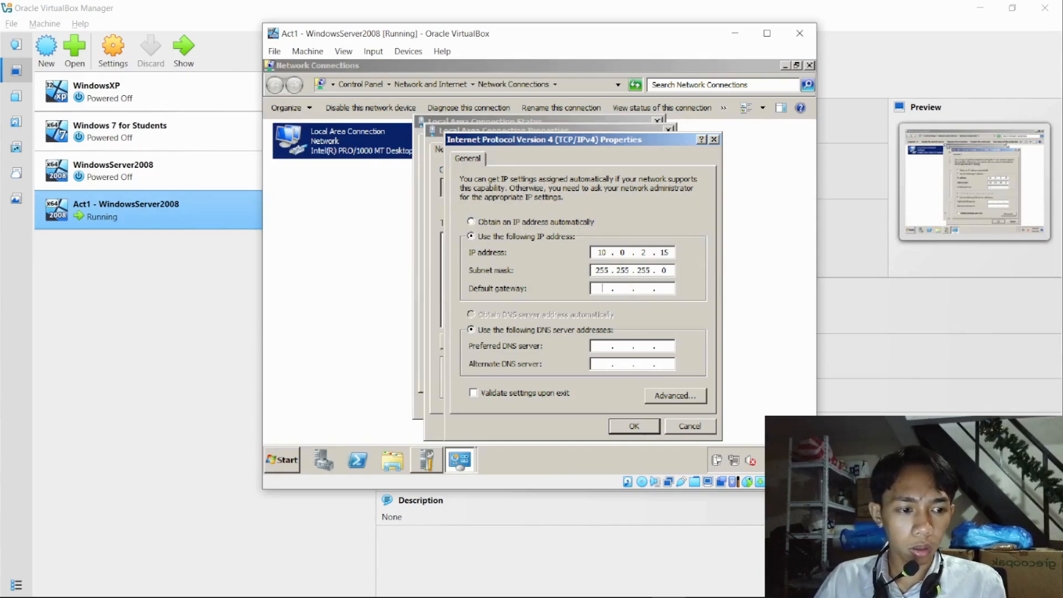
key(Tab)
text(10.)
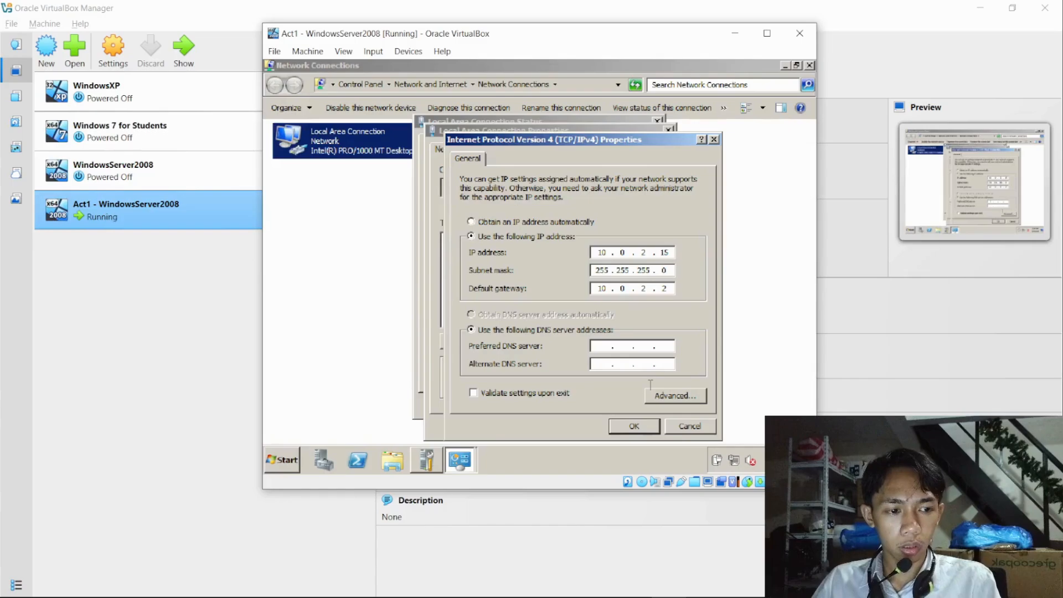
- Set the preferred DNS server to 127.0.0.1 and the alternate DNS server to 8.8.8.8, and apply the connection's settings
click(601, 345)
text(127 . )
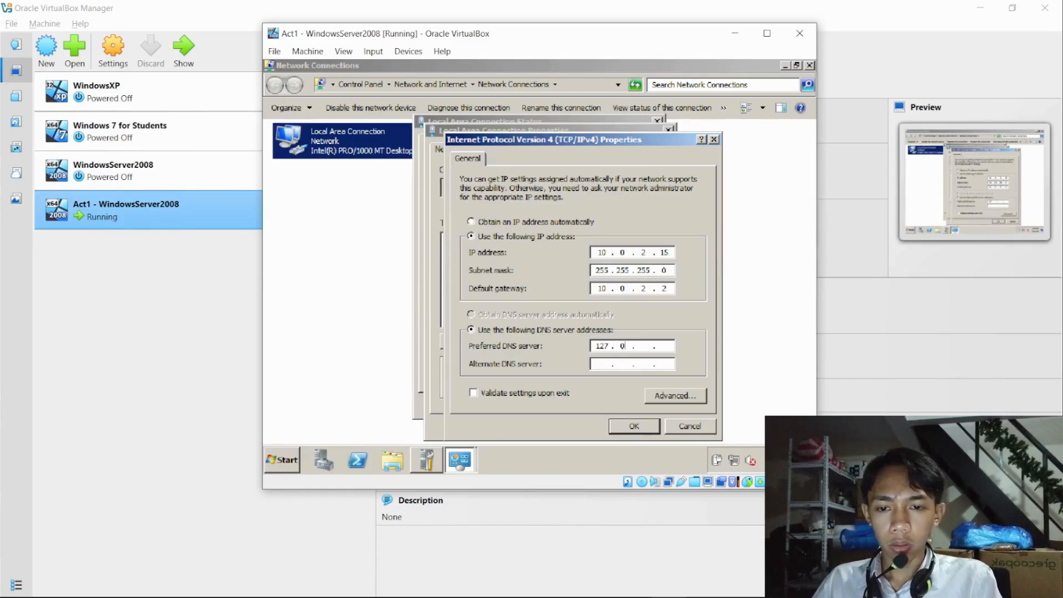
text(0 . 0 . 1)
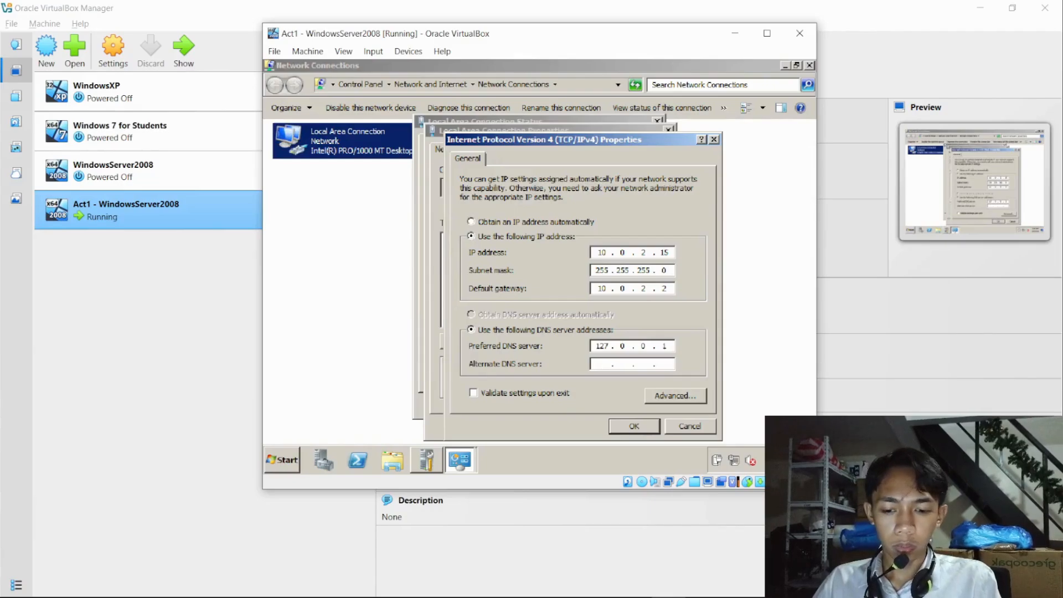
text(0)
key(BackSpace)
text(8 )
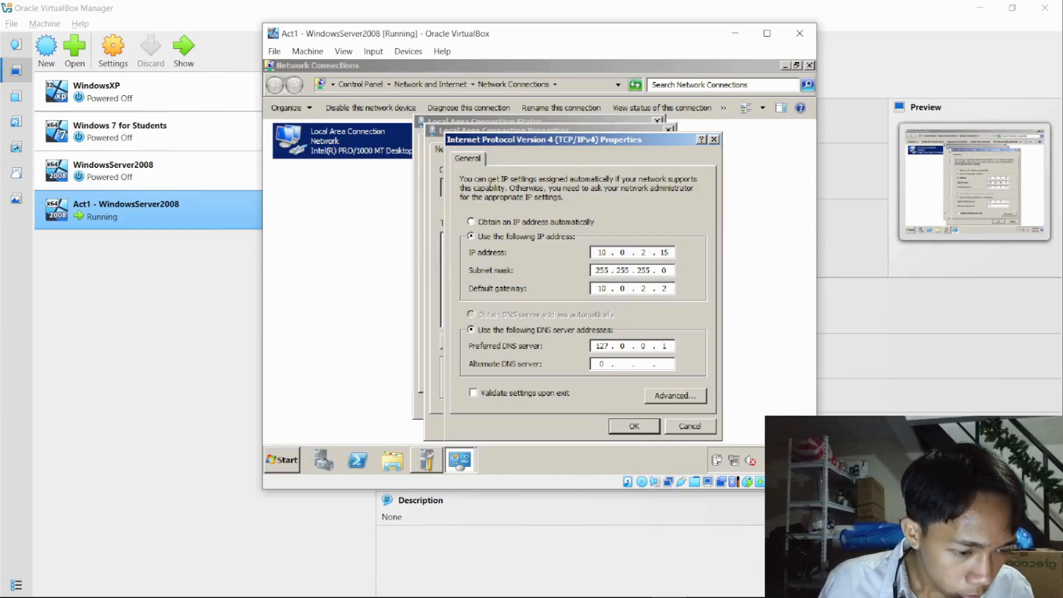
text(. 8 . 8 . 8)
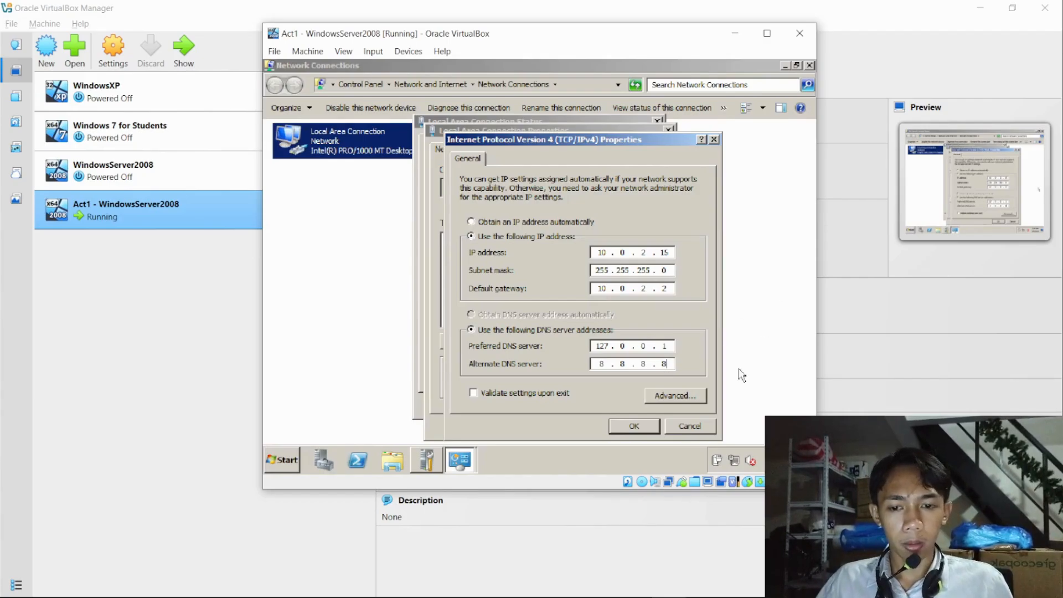
click(637, 425)
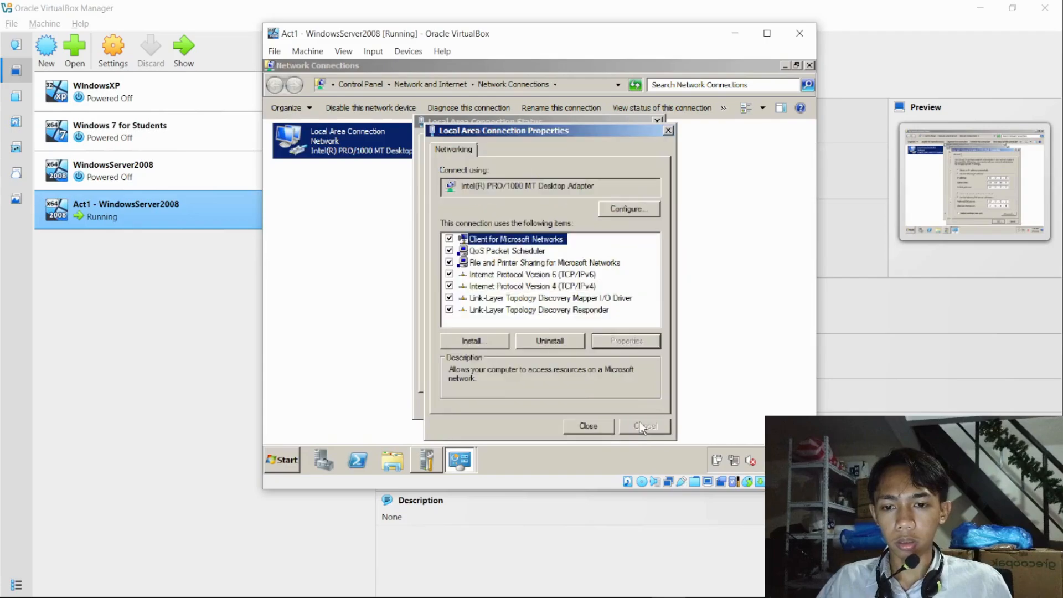
click(600, 429)
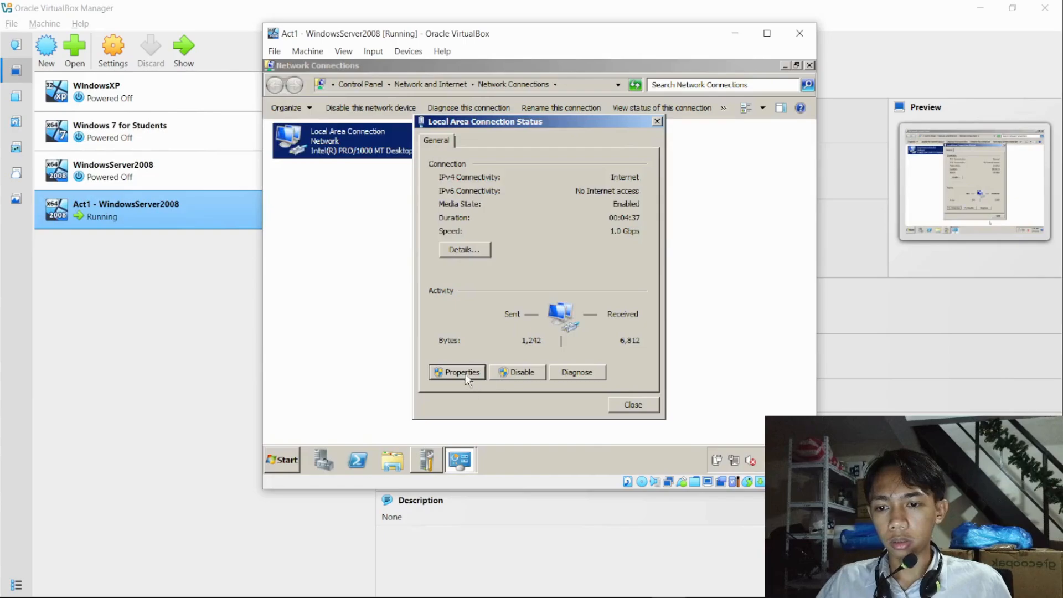
- Reopen the Local Area Connection's Internet Protocol Version 4 (TCP/IPv4) properties to check the saved IP and DNS addresses
click(465, 375)
click(543, 295)
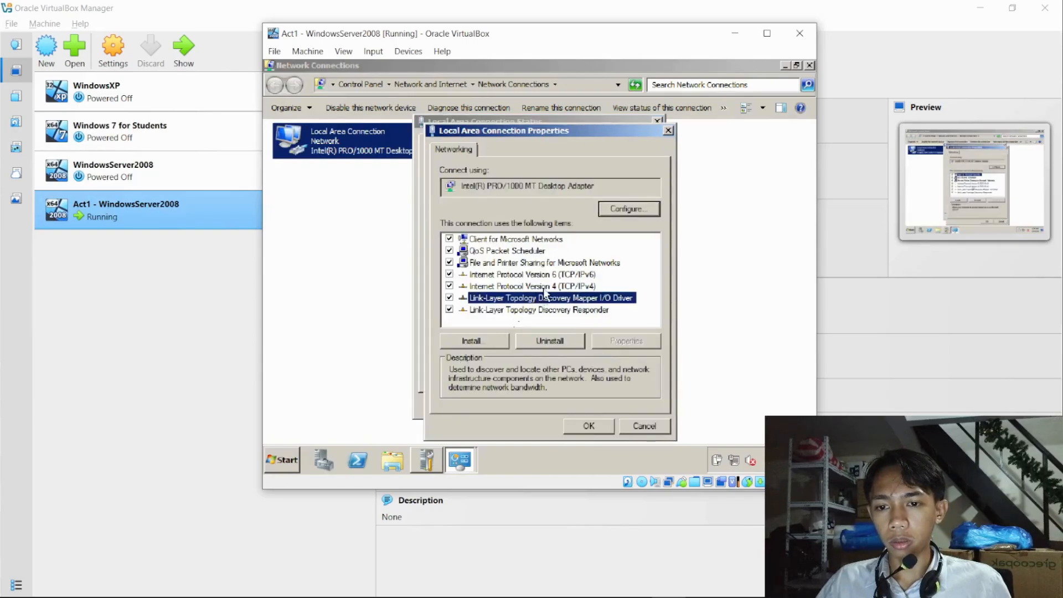
click(543, 287)
click(624, 343)
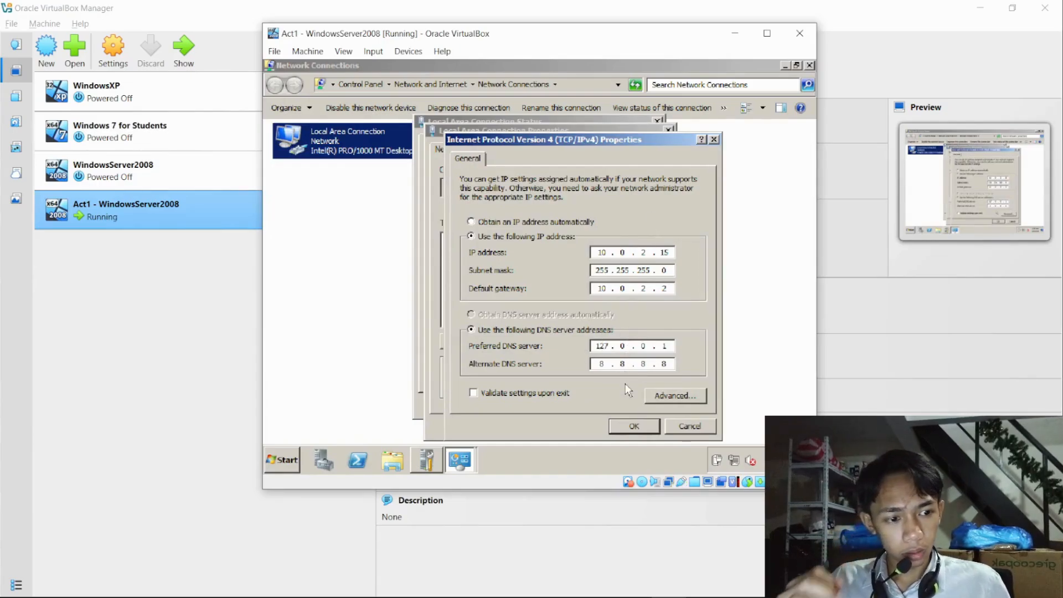
click(641, 429)
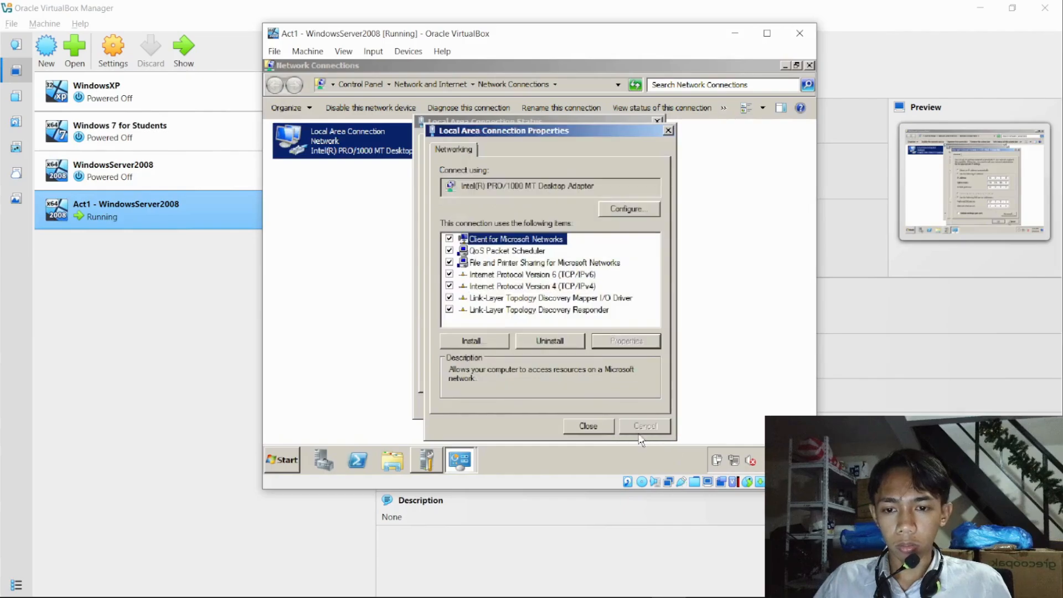
- Close the Local Area Connection properties and status dialogs and the Network Connections window
click(595, 430)
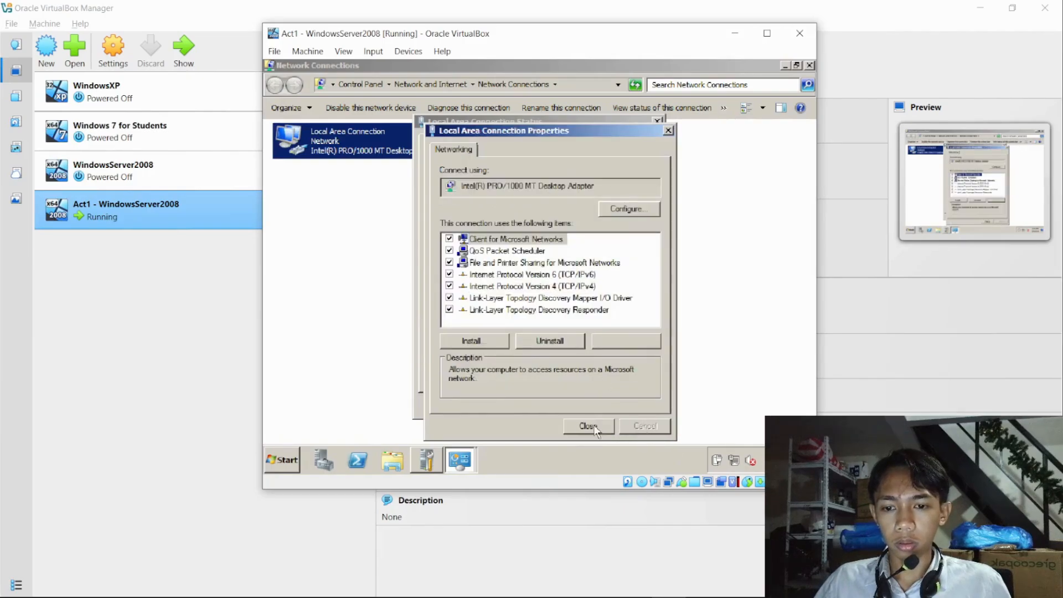
click(624, 407)
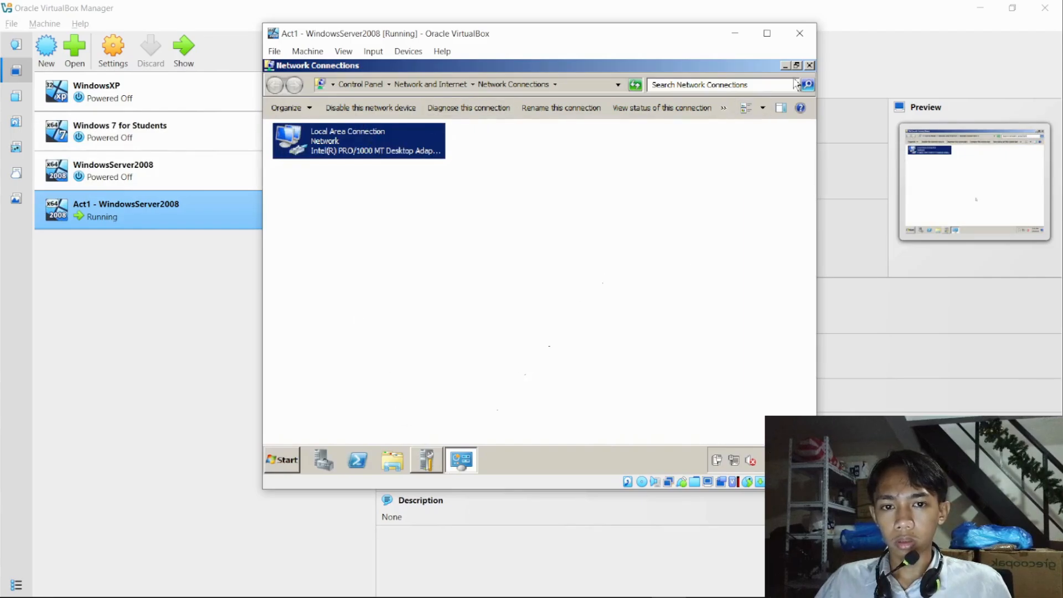
click(807, 66)
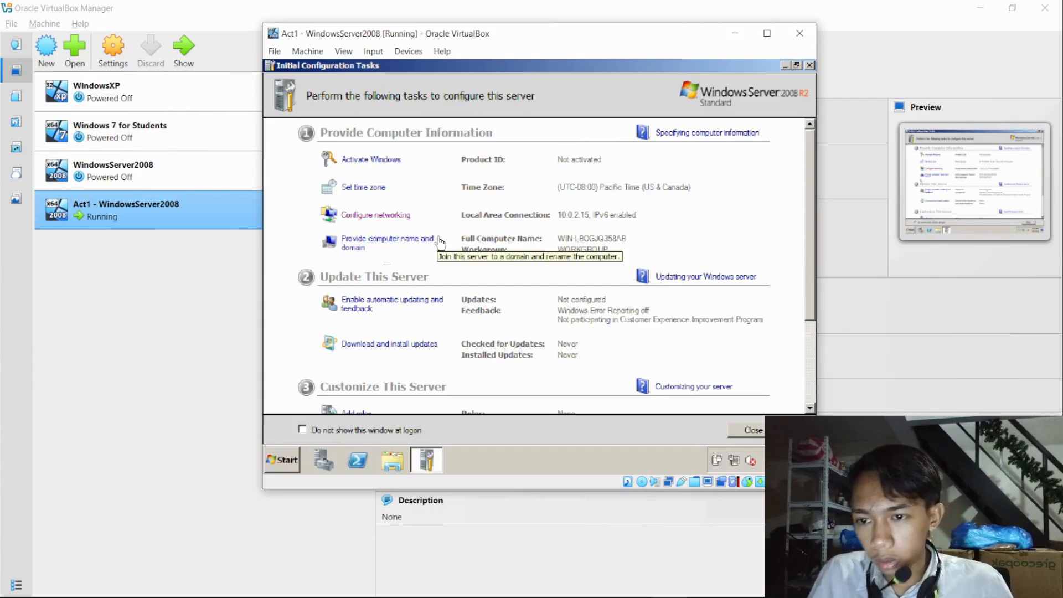
- Add a server role from Initial Configuration Tasks, selecting Active Directory Domain Services together with its required .NET Framework 3.5.1 features
scroll(440, 222, down, 3)
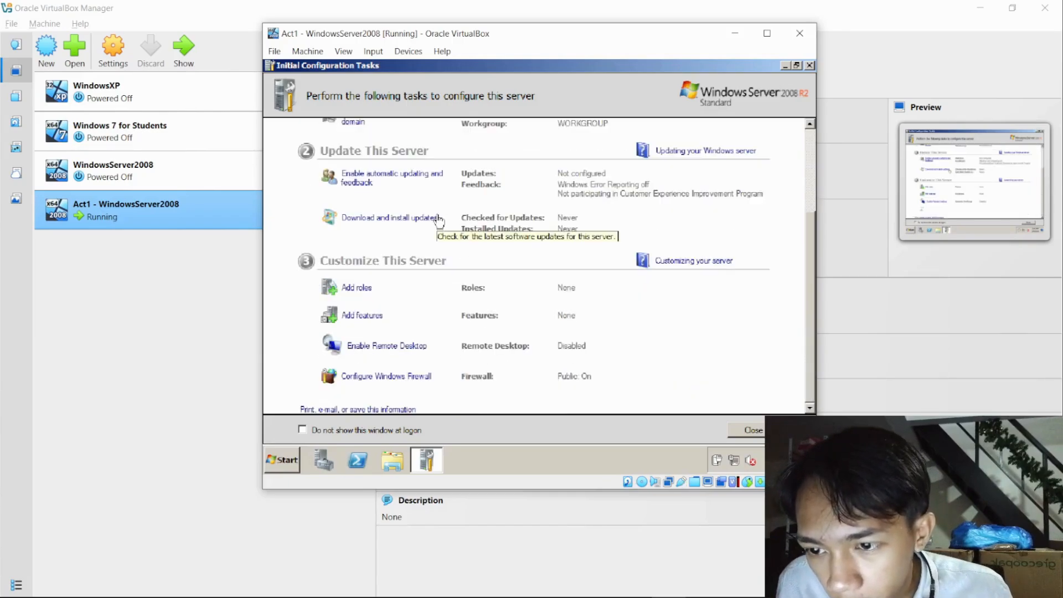
scroll(530, 225, up, 3)
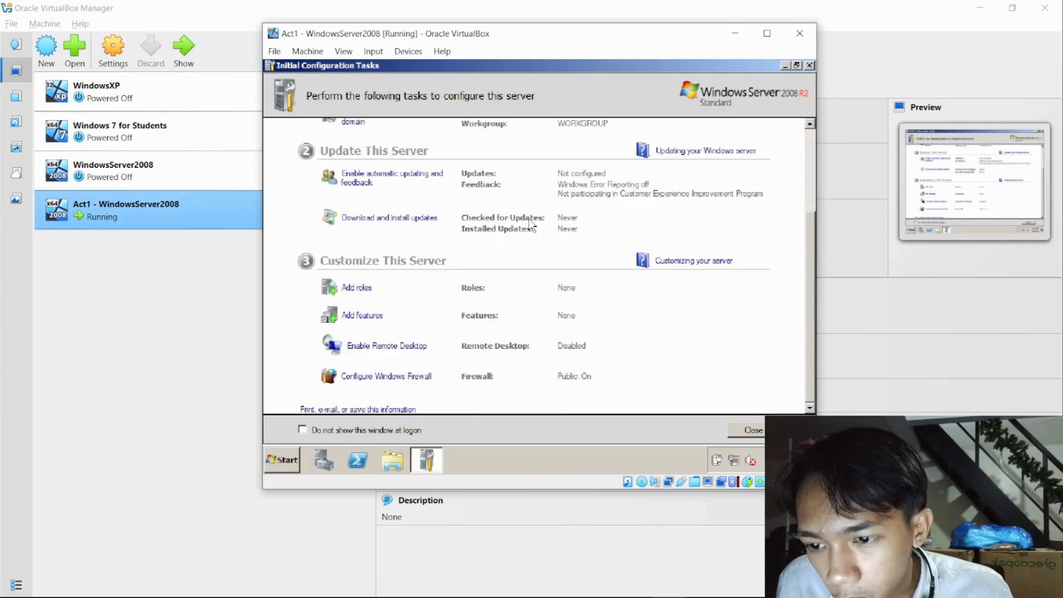
scroll(531, 224, up, 5)
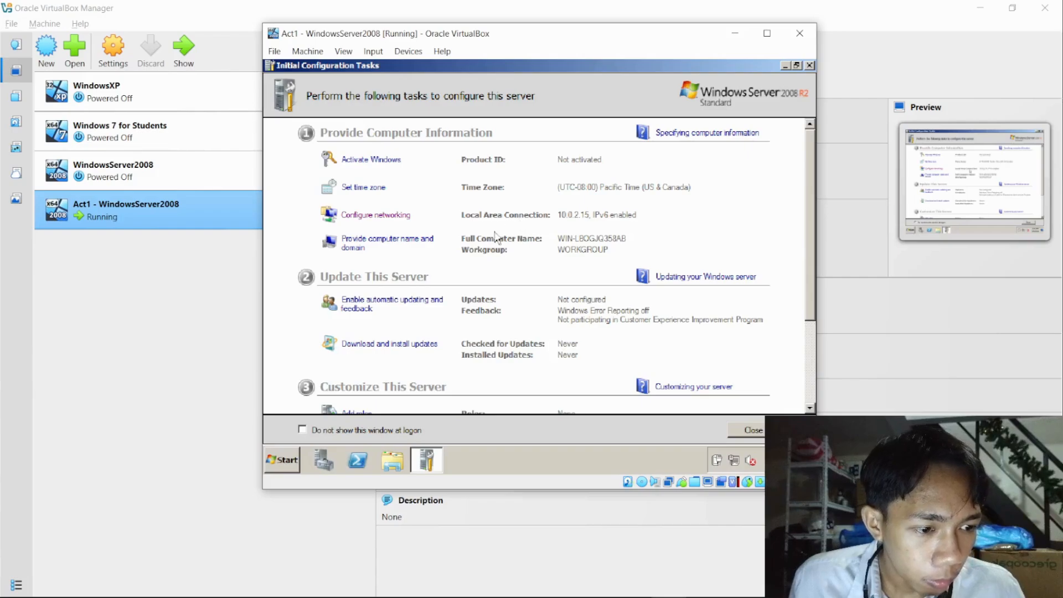
scroll(495, 237, down, 3)
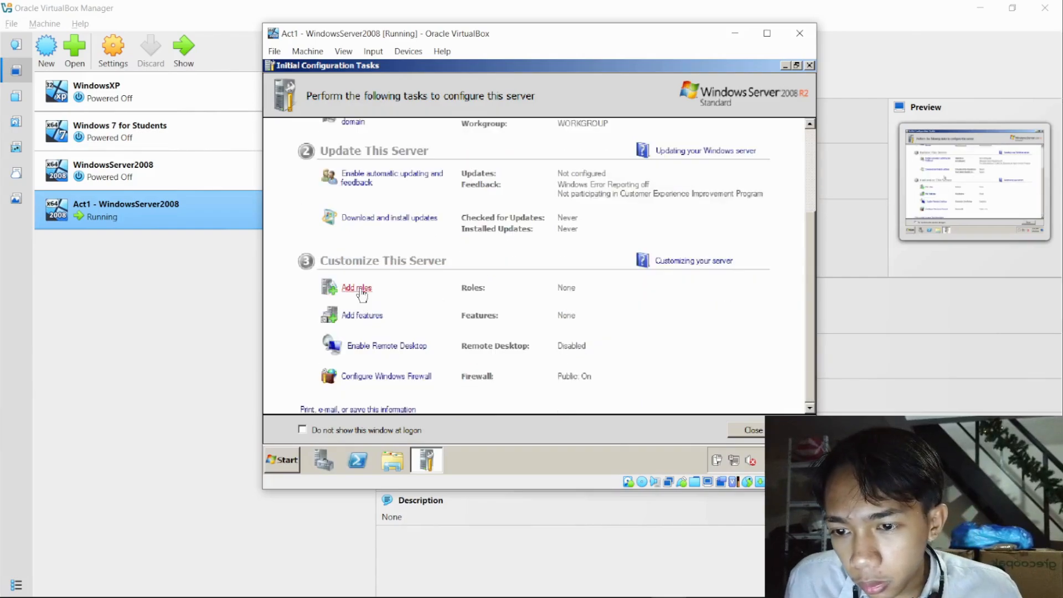
click(357, 288)
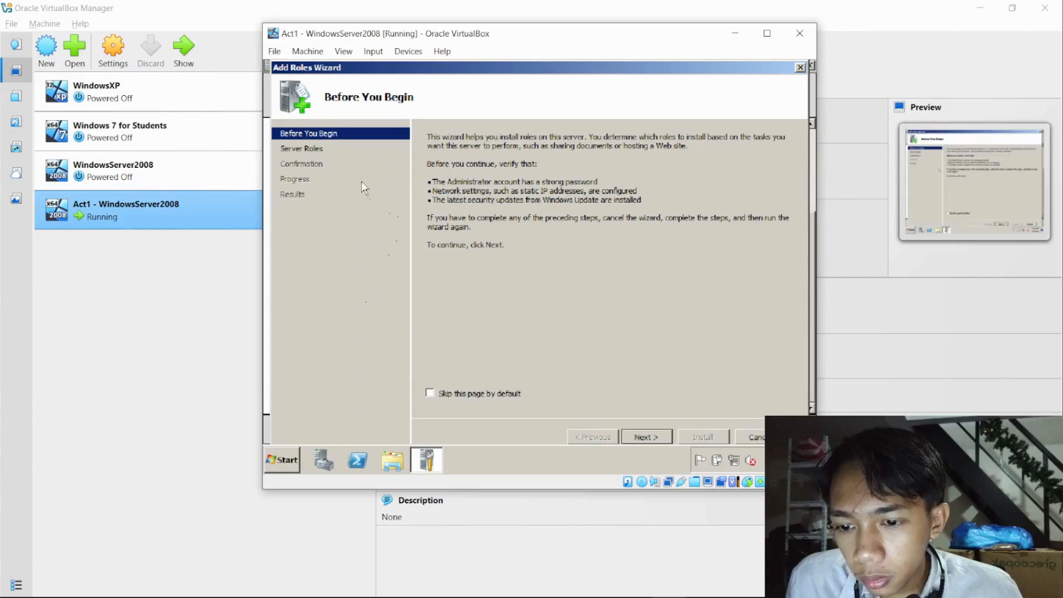
click(645, 436)
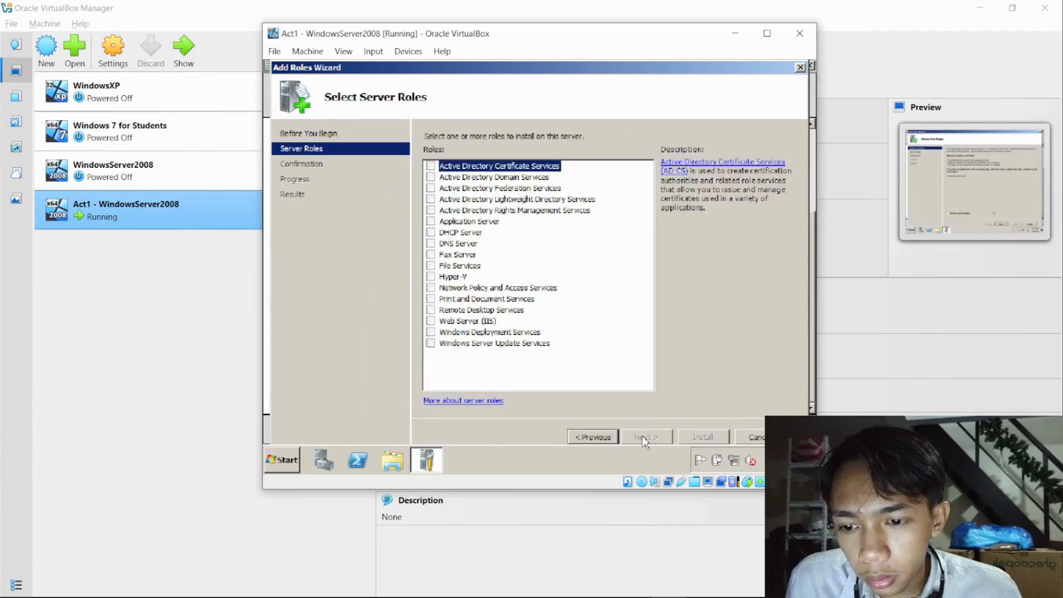
click(431, 178)
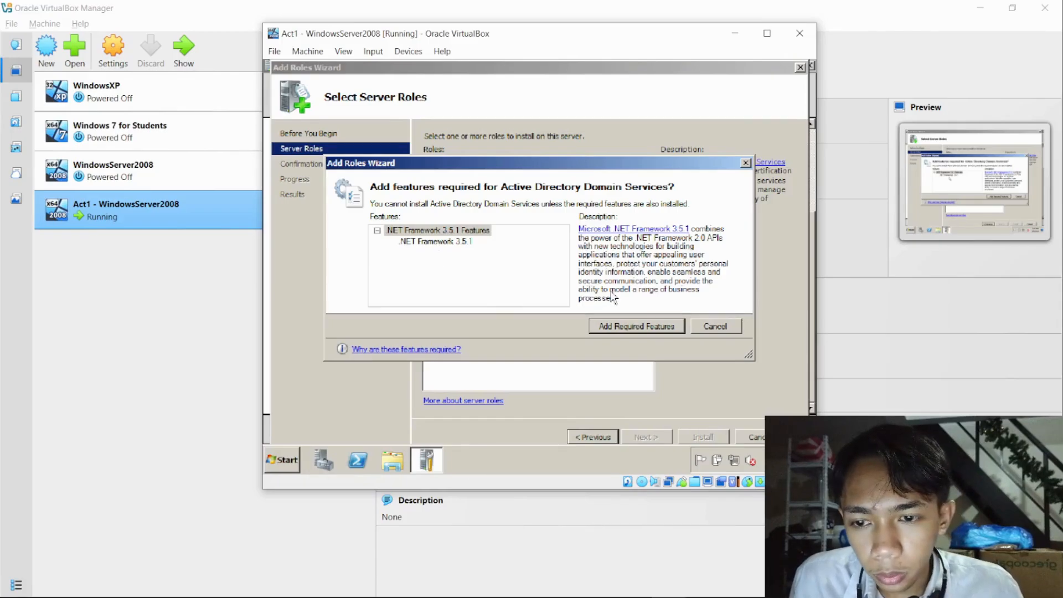
click(607, 331)
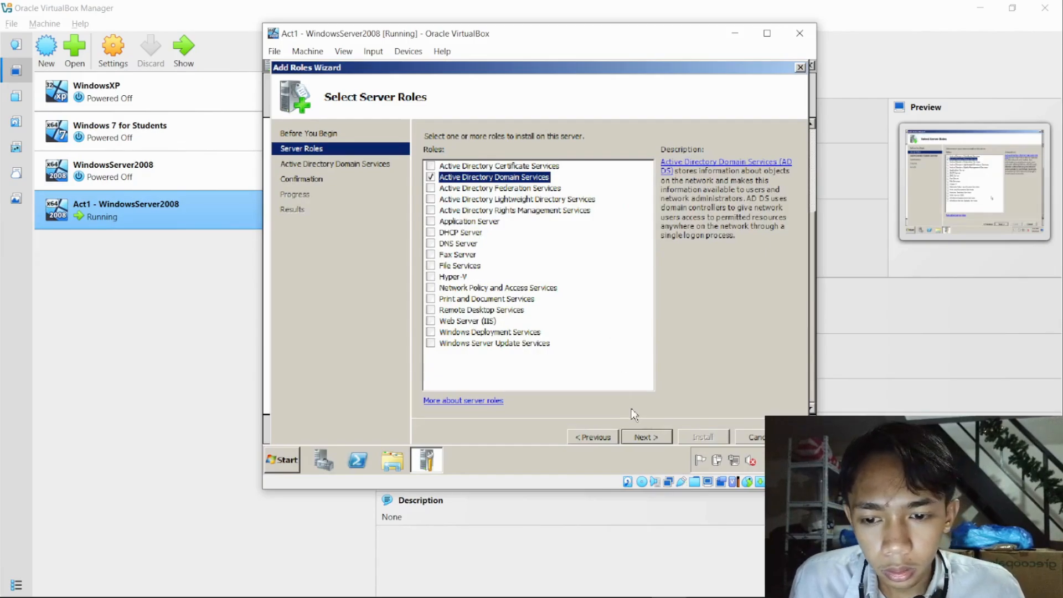
- Accept the role selection and start installing Active Directory Domain Services
click(642, 437)
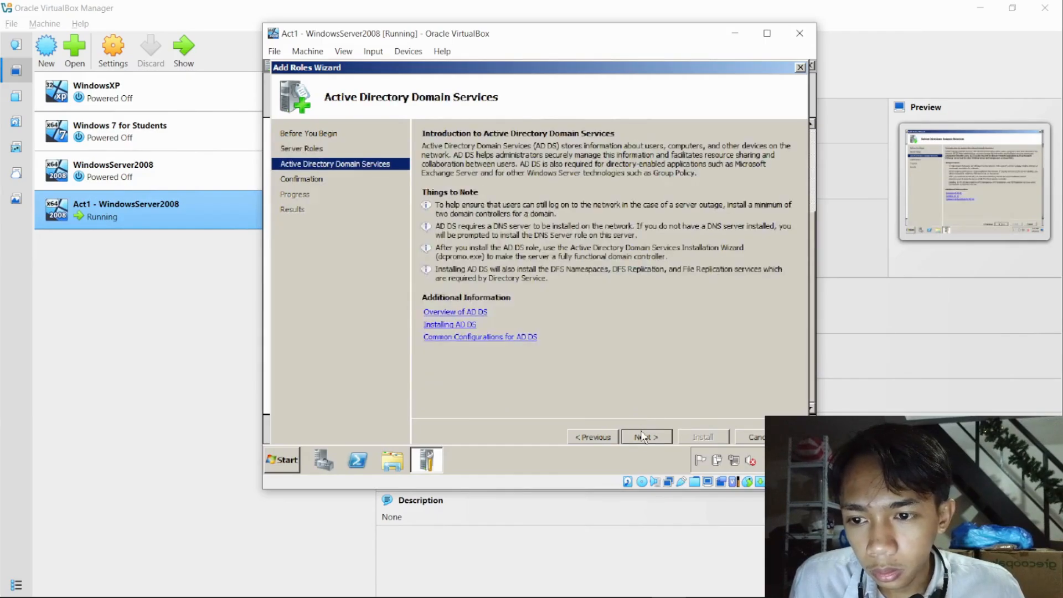
click(642, 436)
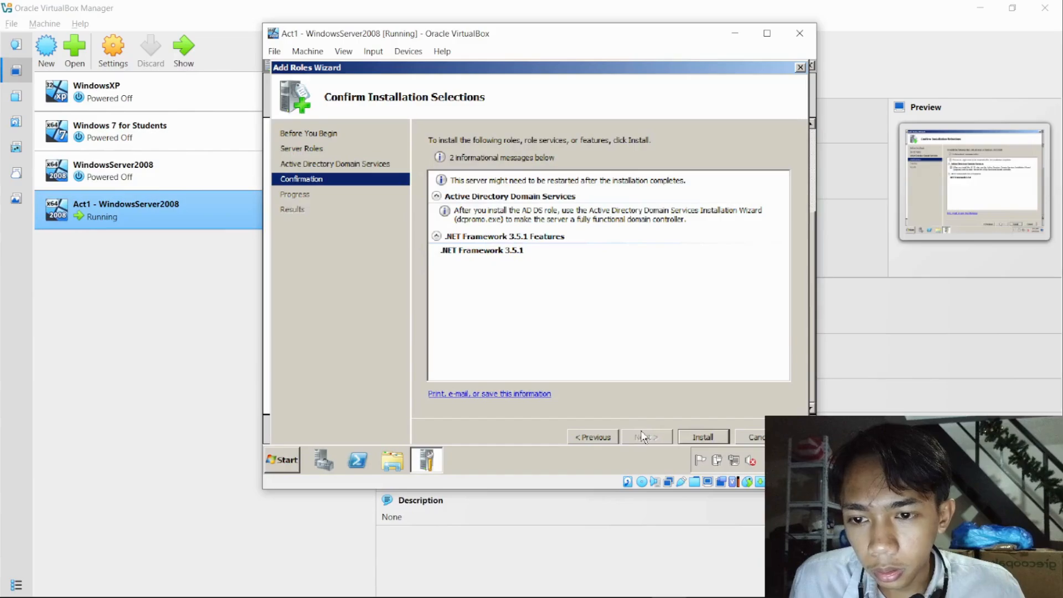
click(697, 435)
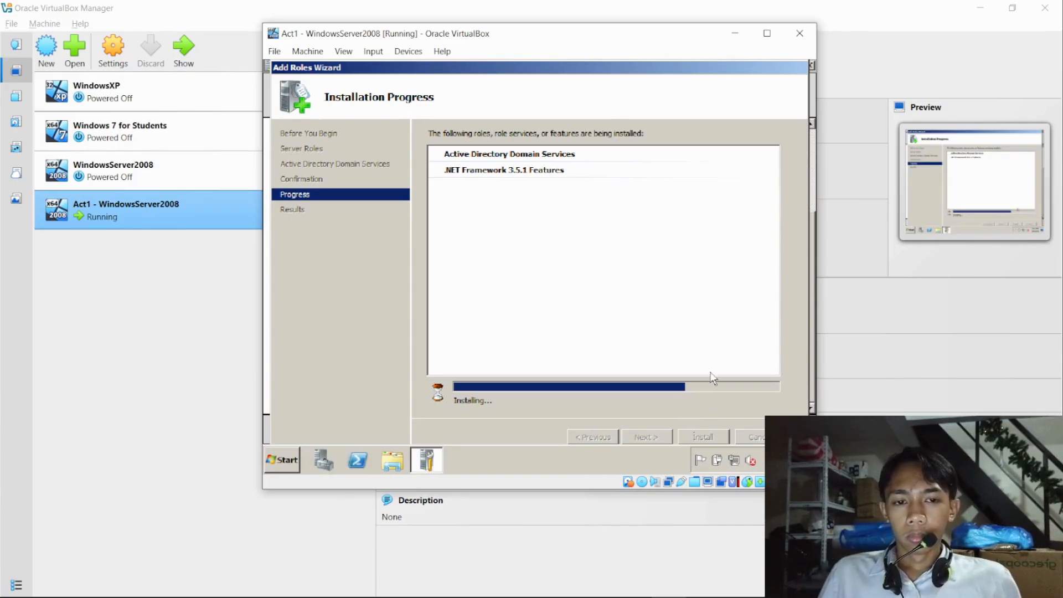
mouse_move(659, 596)
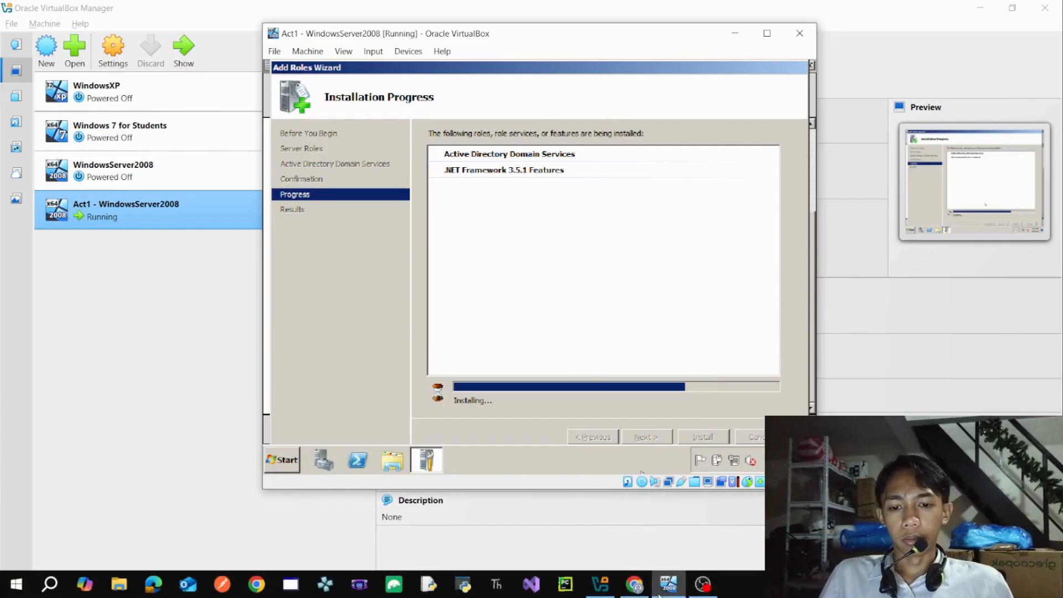
click(702, 584)
click(702, 584)
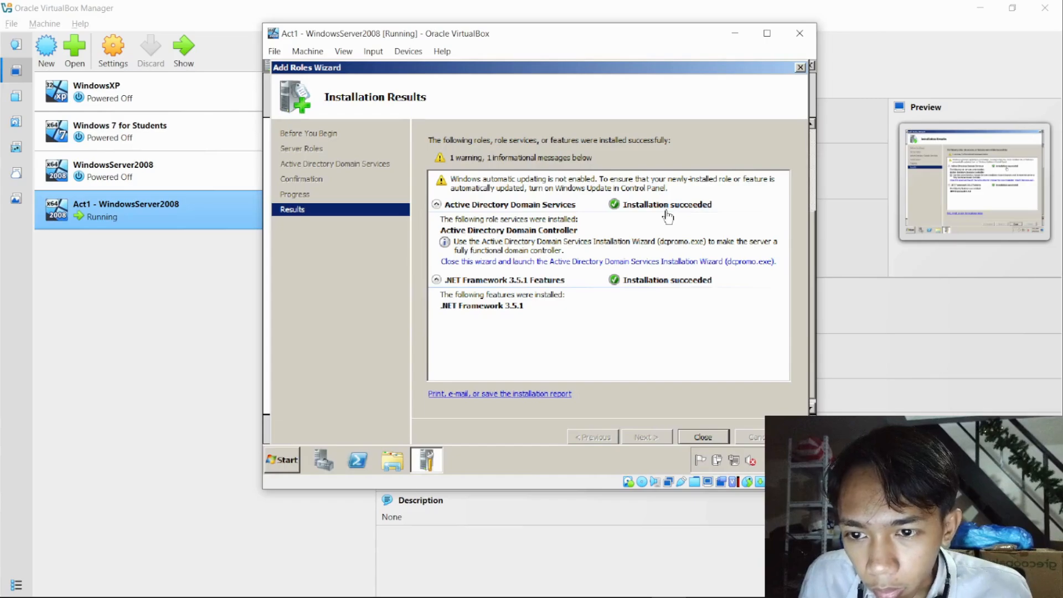
- Close the finished Add Roles Wizard, the Initial Configuration Tasks window and Server Manager to return to the desktop
click(705, 430)
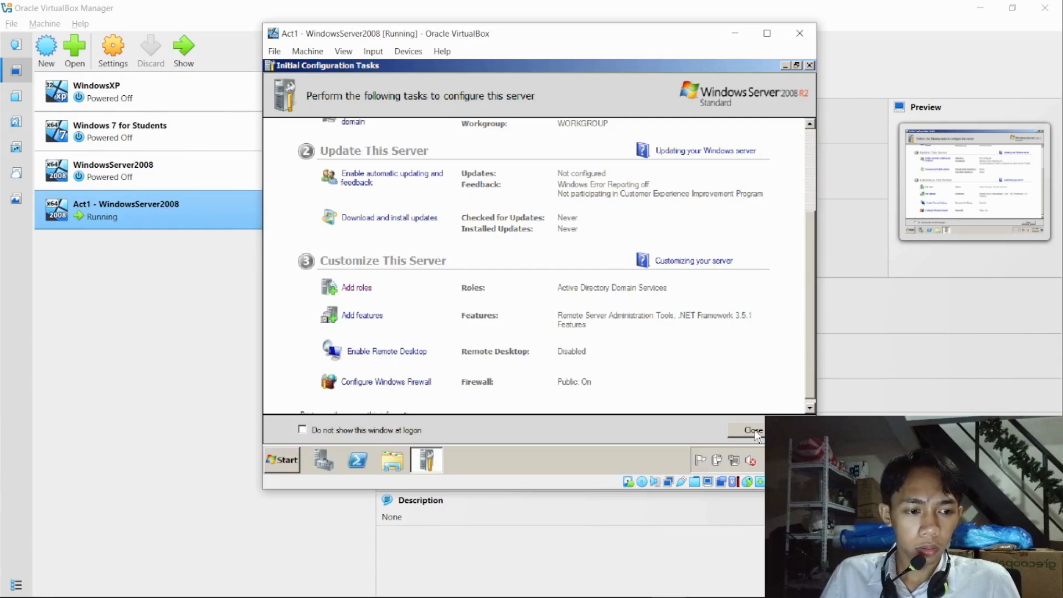
click(753, 431)
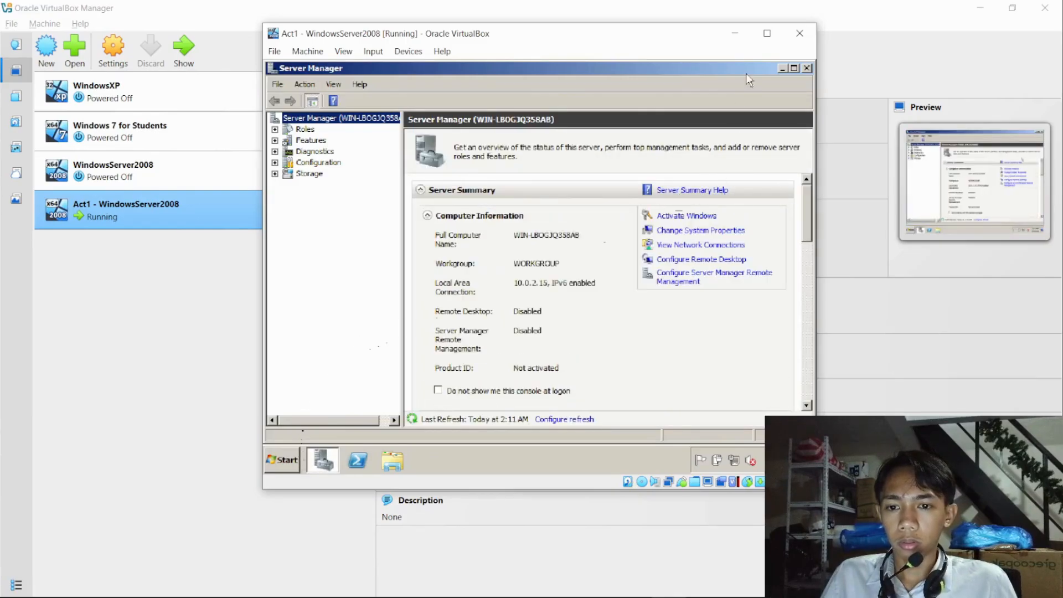
click(806, 70)
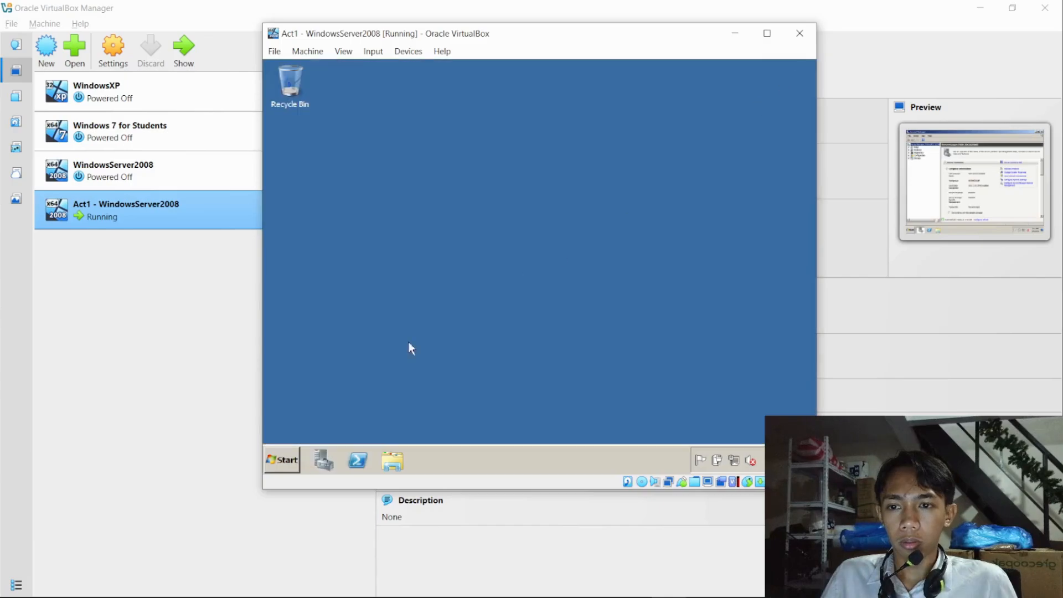
- Find dcpromo and run it to launch the Active Directory Domain Services Installation Wizard
click(285, 461)
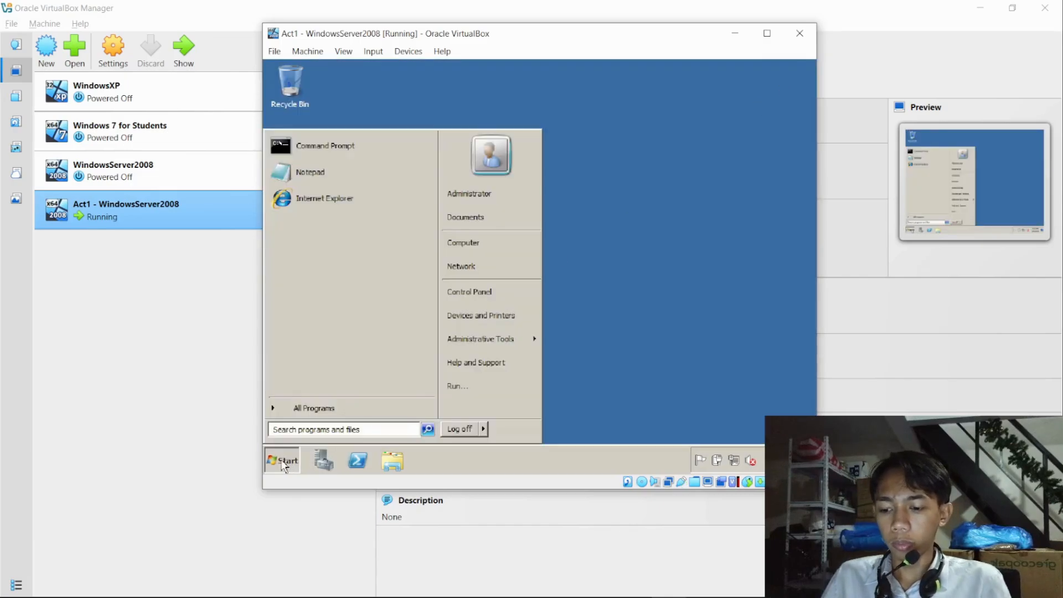
text(dc)
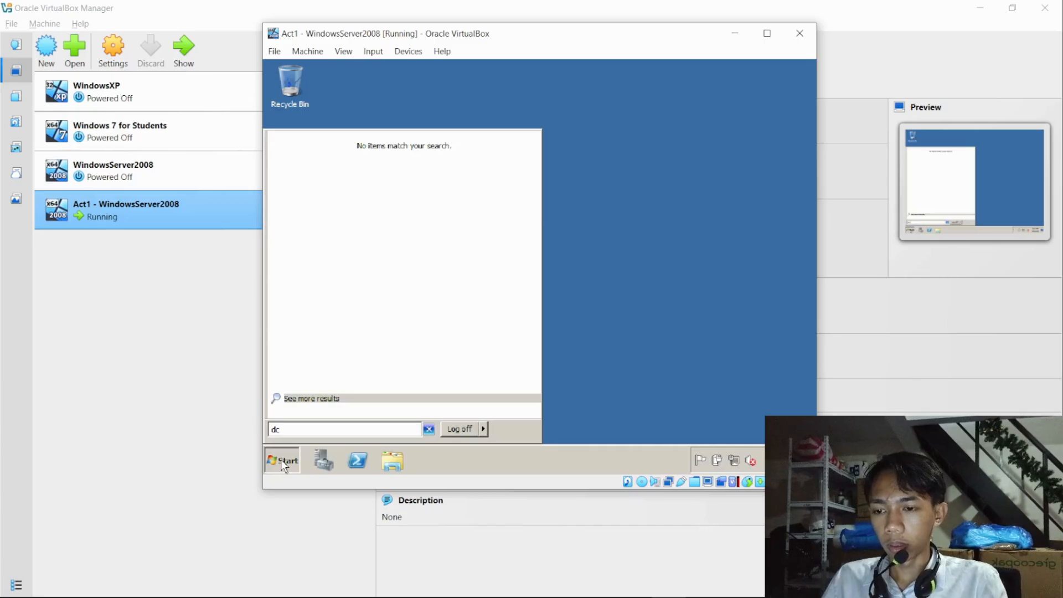
text(promo)
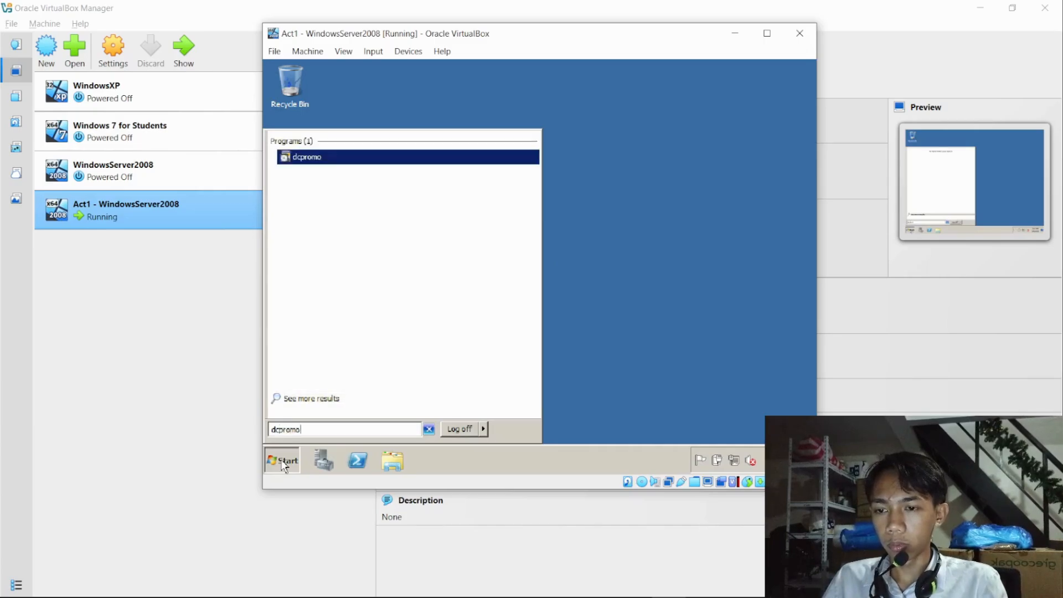
key(Return)
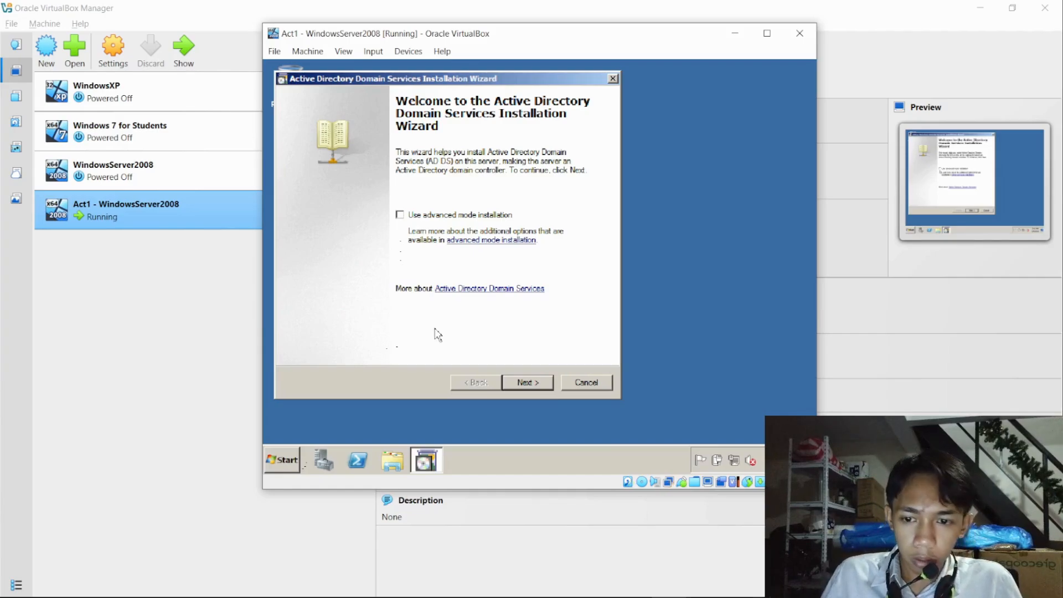
- Proceed through the welcome and compatibility pages without advanced mode and choose to create a new domain in a new forest
click(528, 382)
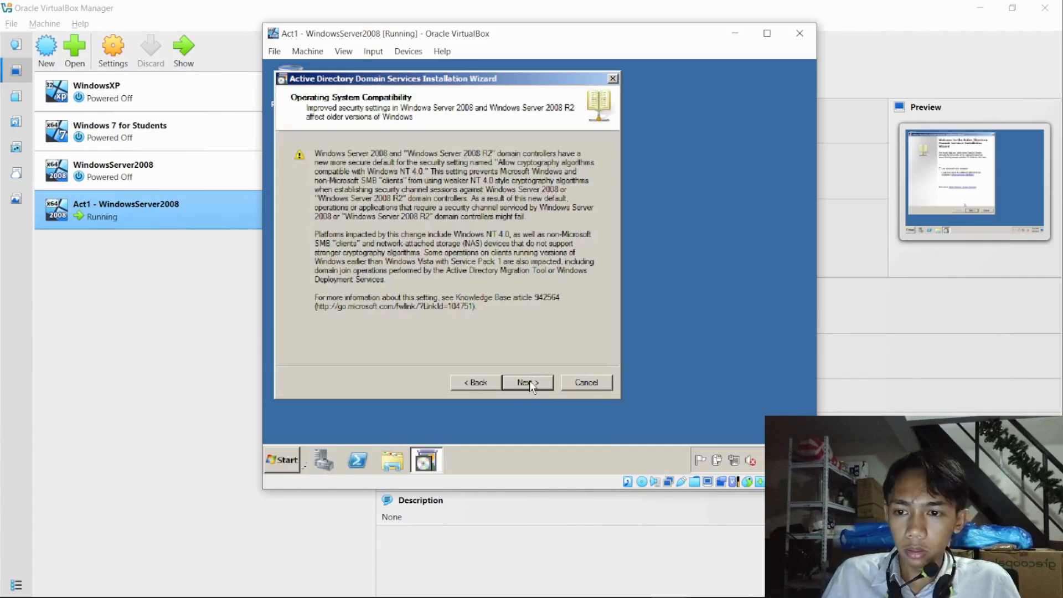
click(529, 382)
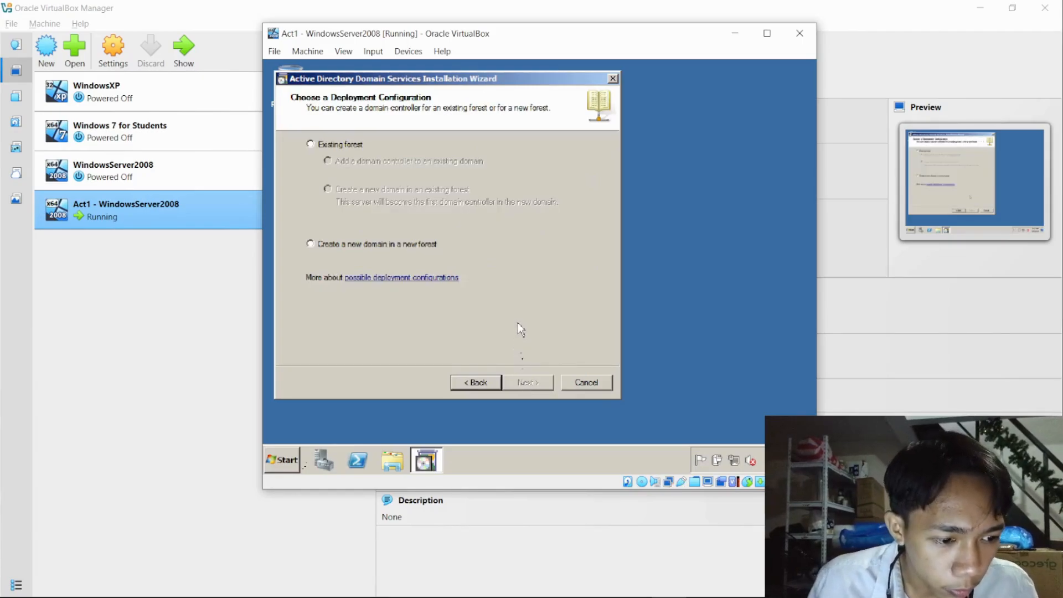
click(310, 242)
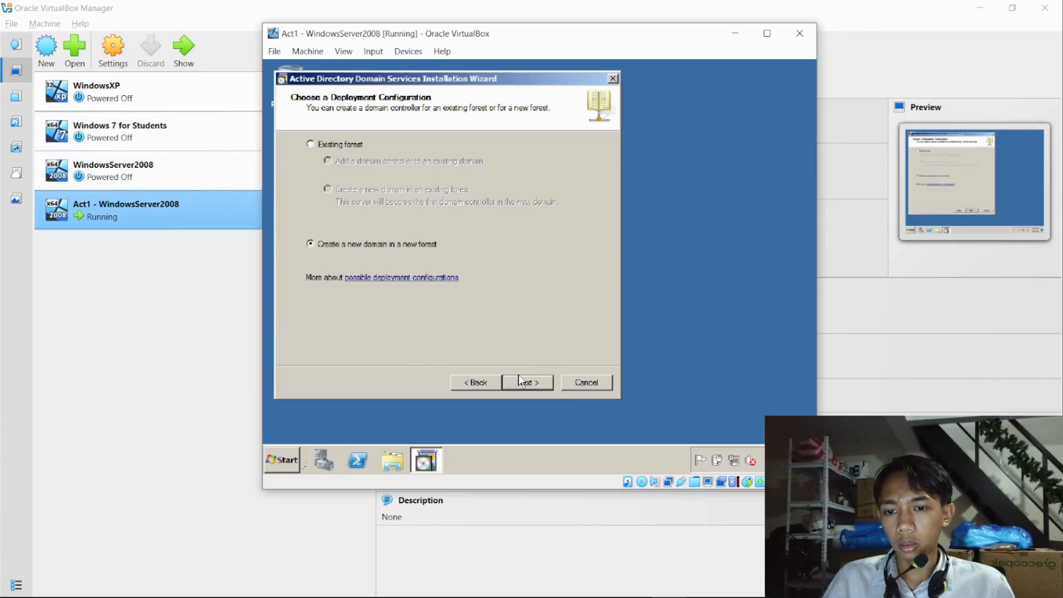
- Confirm the new forest deployment and name the forest root domain tup.local
click(520, 380)
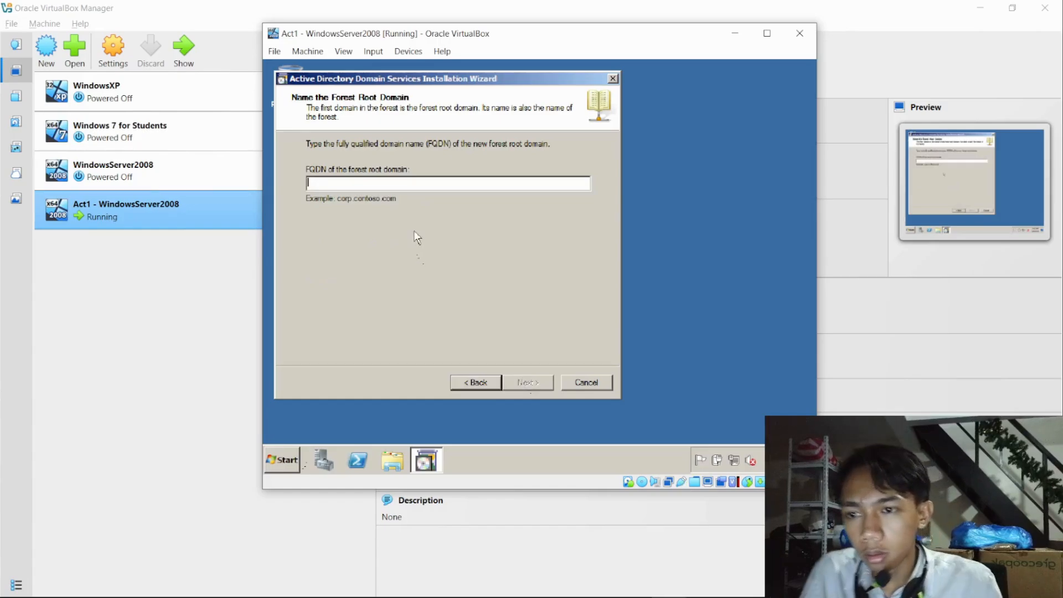
key(Tab)
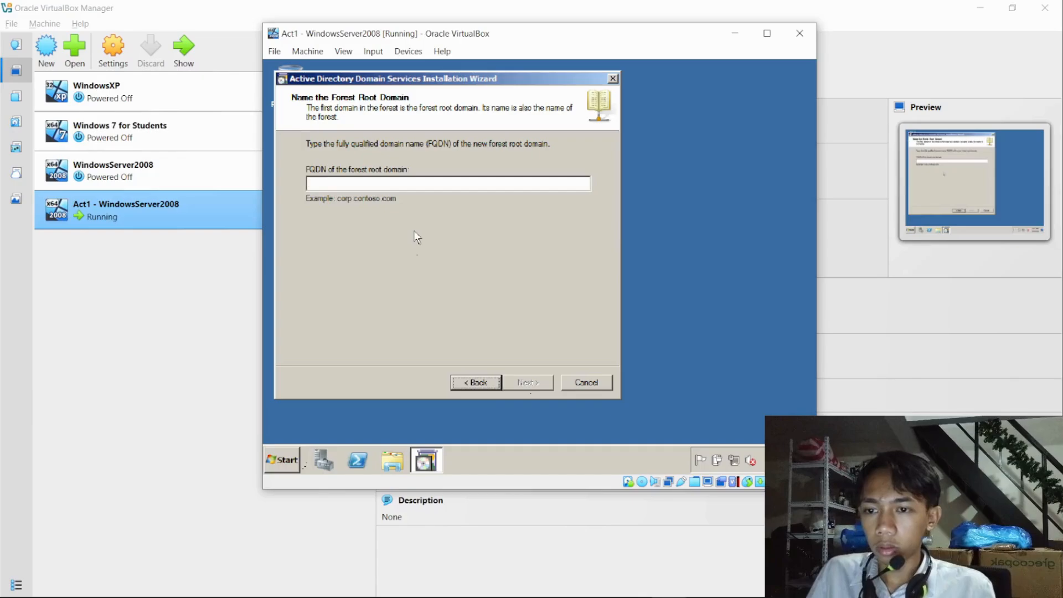
click(429, 184)
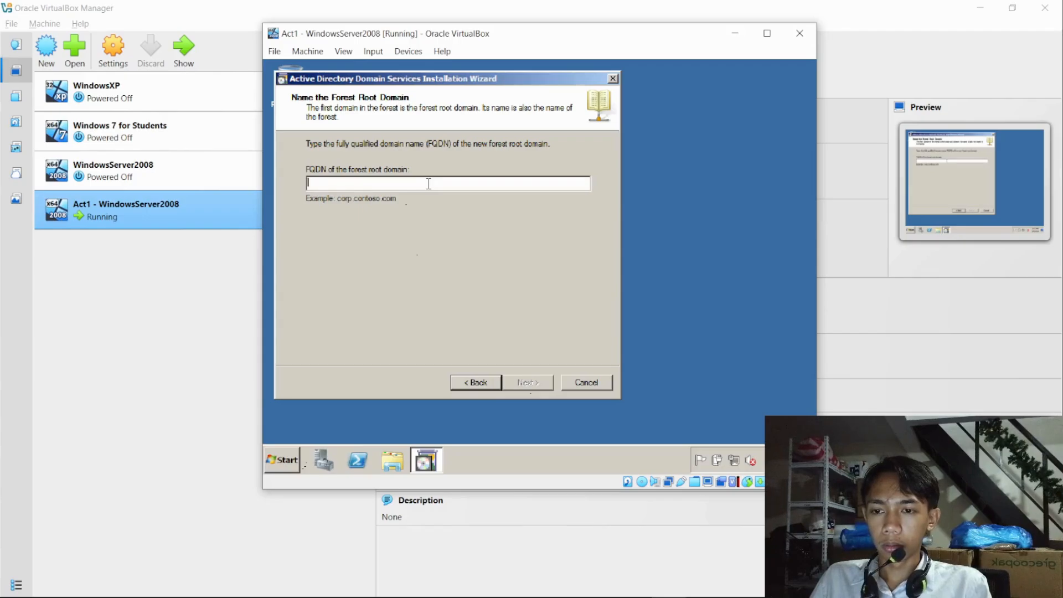
text(t)
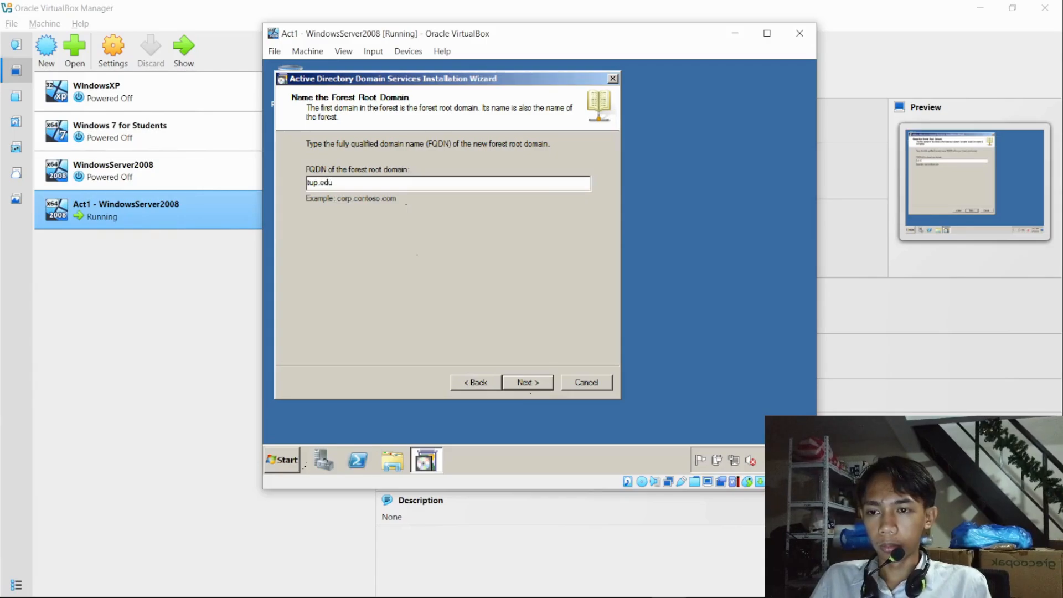
text(up.local)
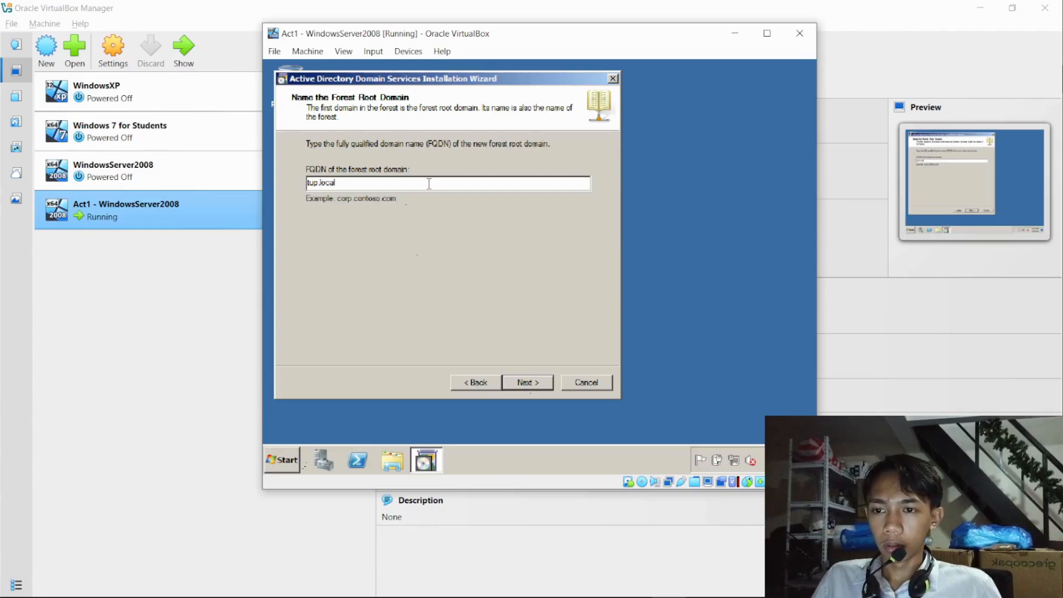
click(525, 387)
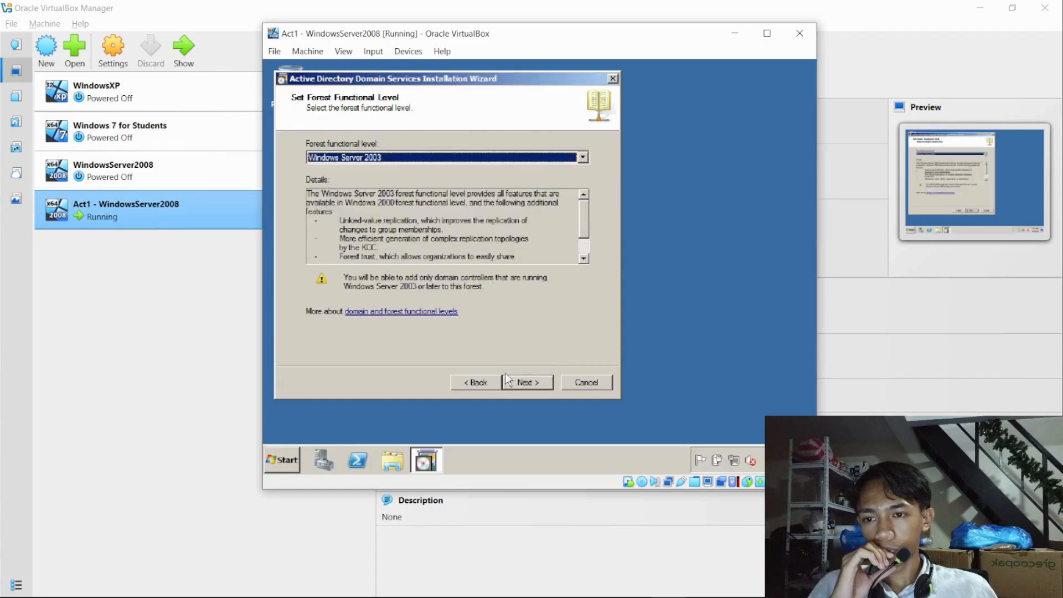
- Set the forest functional level to Windows Server 2008 R2 and continue to the additional domain controller options
click(419, 160)
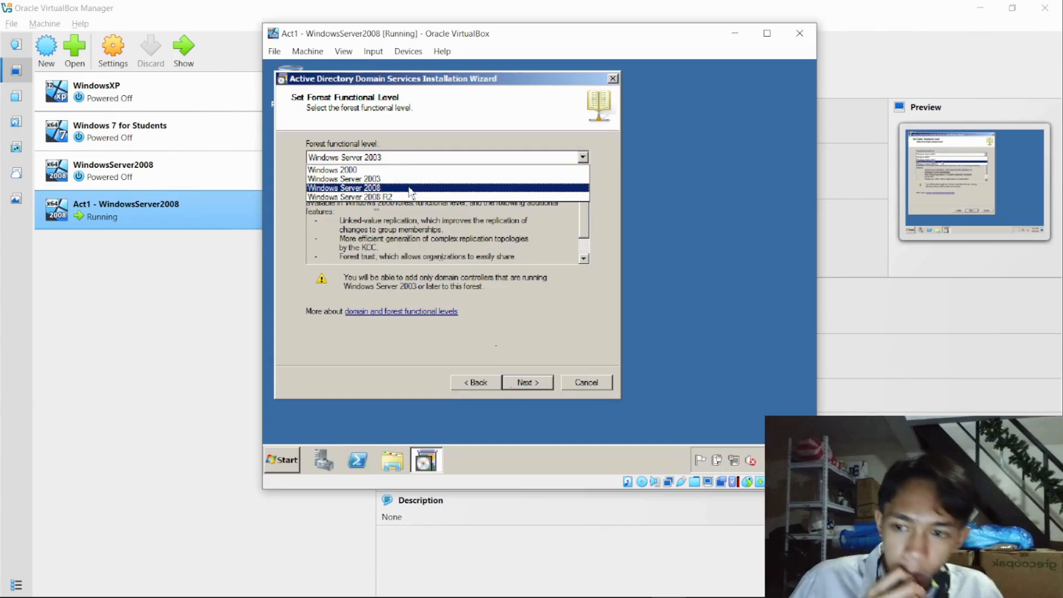
click(387, 198)
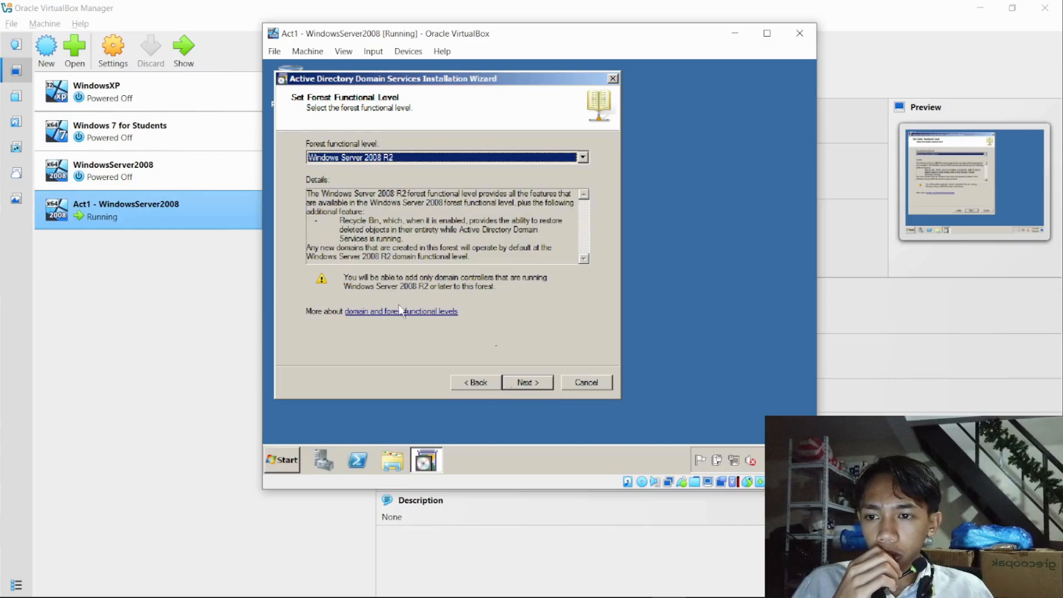
click(521, 383)
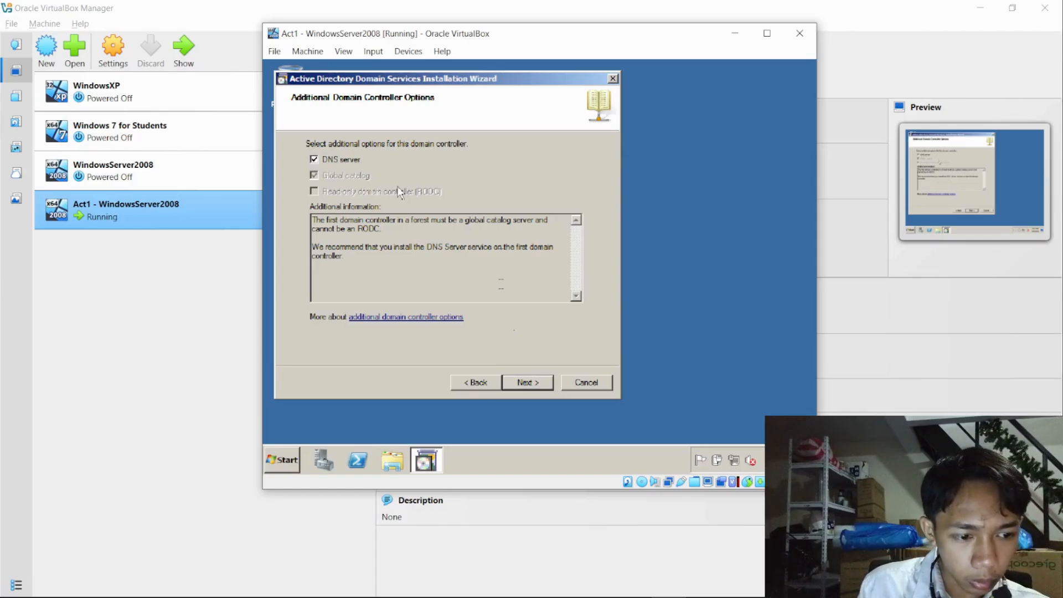
- Keep the DNS server option, continue without a DNS delegation, and accept the default database, log files and SYSVOL folders
click(516, 389)
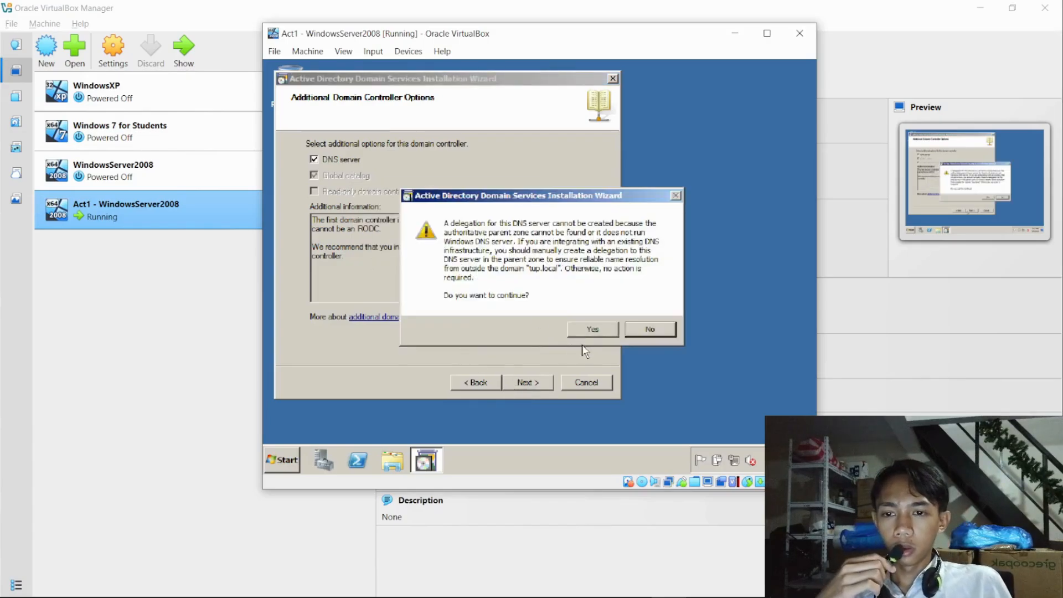
click(590, 331)
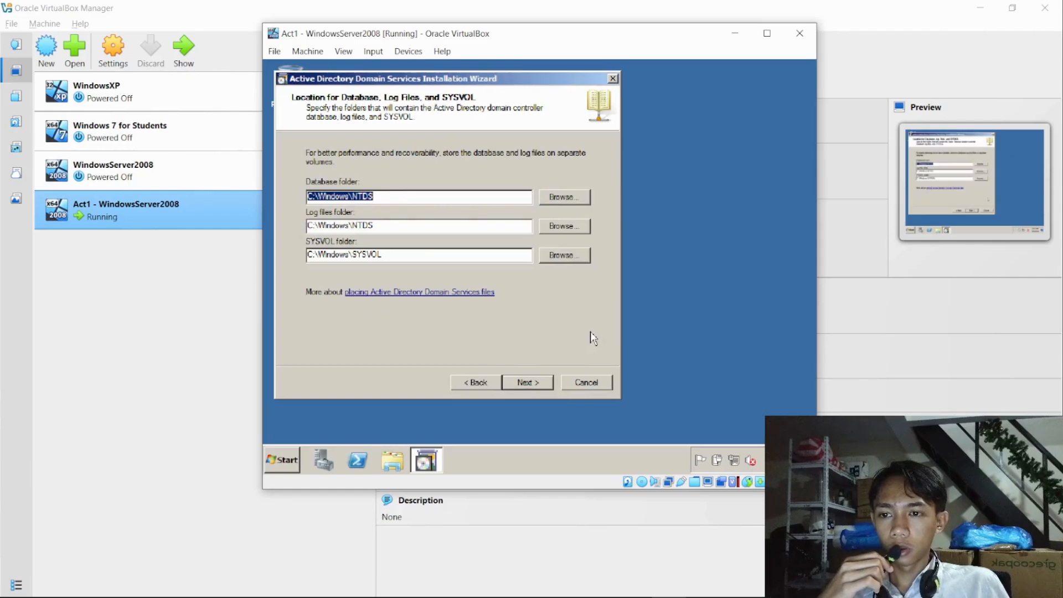
click(541, 382)
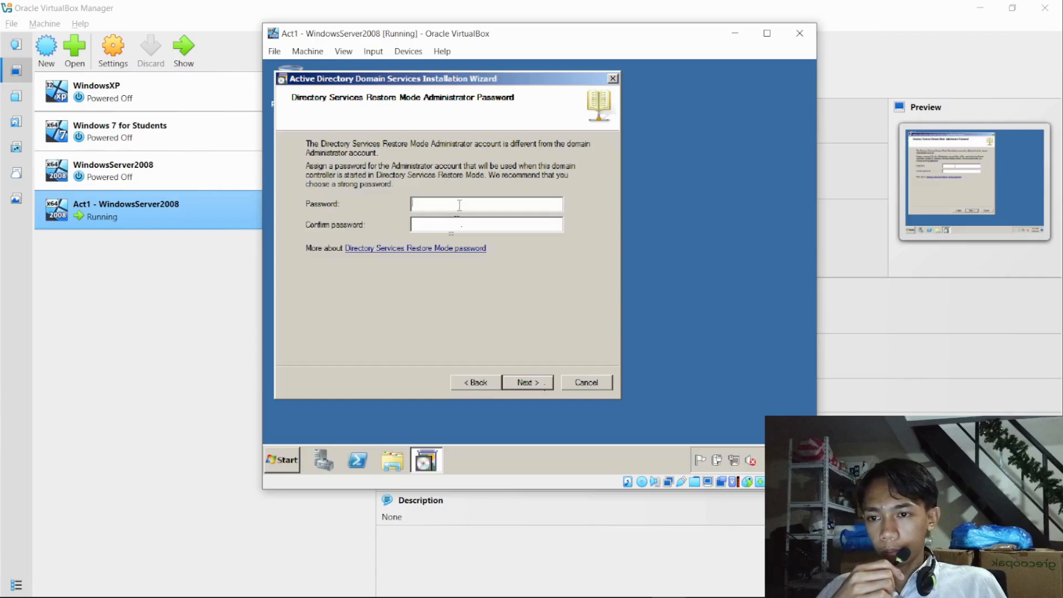
- Enter and confirm the Directory Services Restore Mode administrator password, and proceed to the summary
text(•)
key(BackSpace)
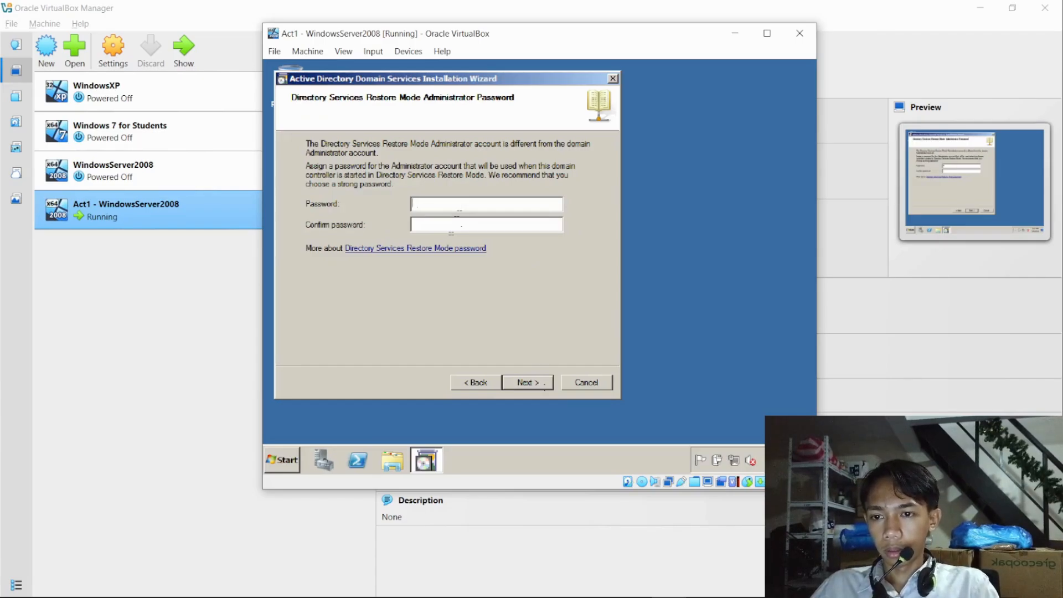
text(••••)
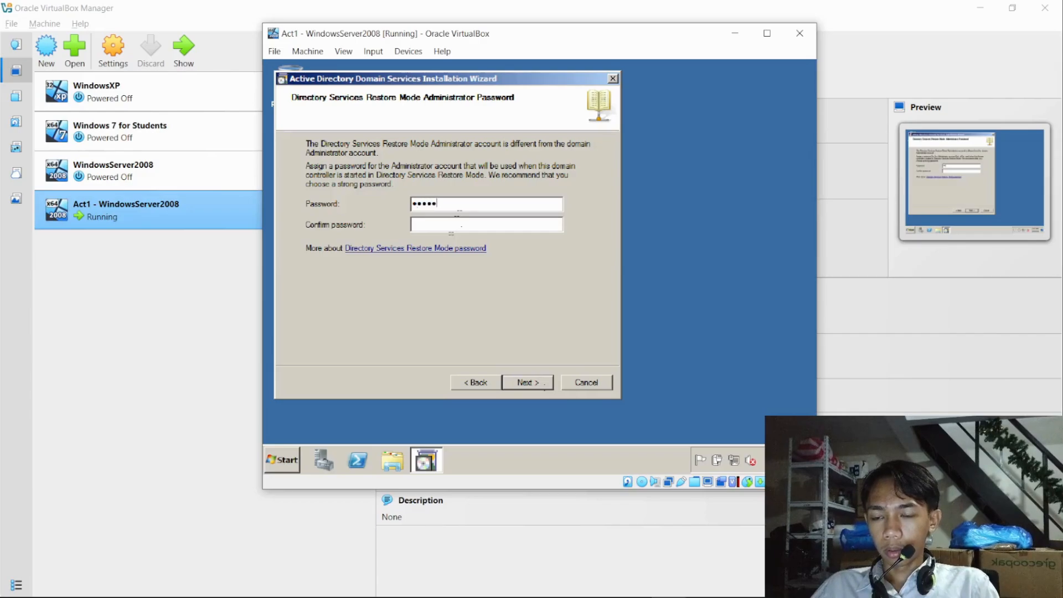
key(BackSpace)
key(BackSpace)
key(BackSpace)
key(BackSpace)
text(•••••)
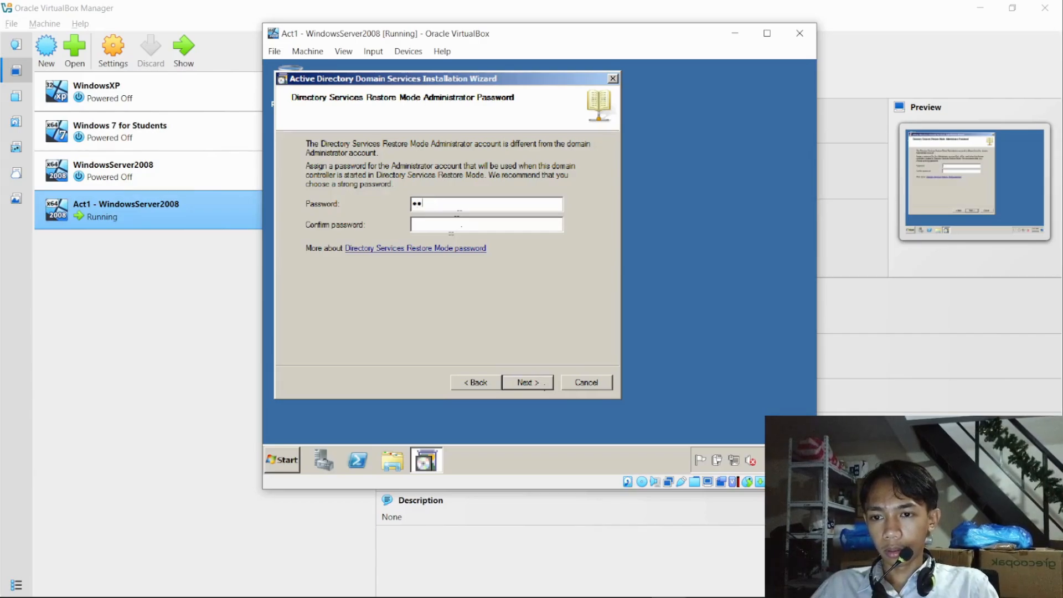
key(BackSpace)
key(BackSpace)
key(BackSpace)
key(BackSpace)
key(BackSpace)
text(•••••••••)
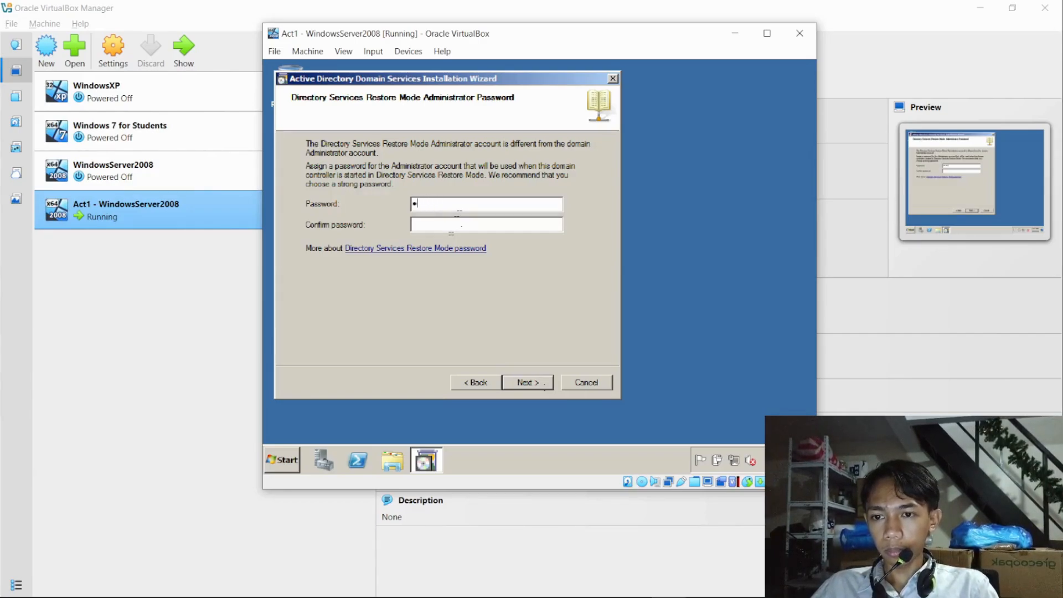
text(••)
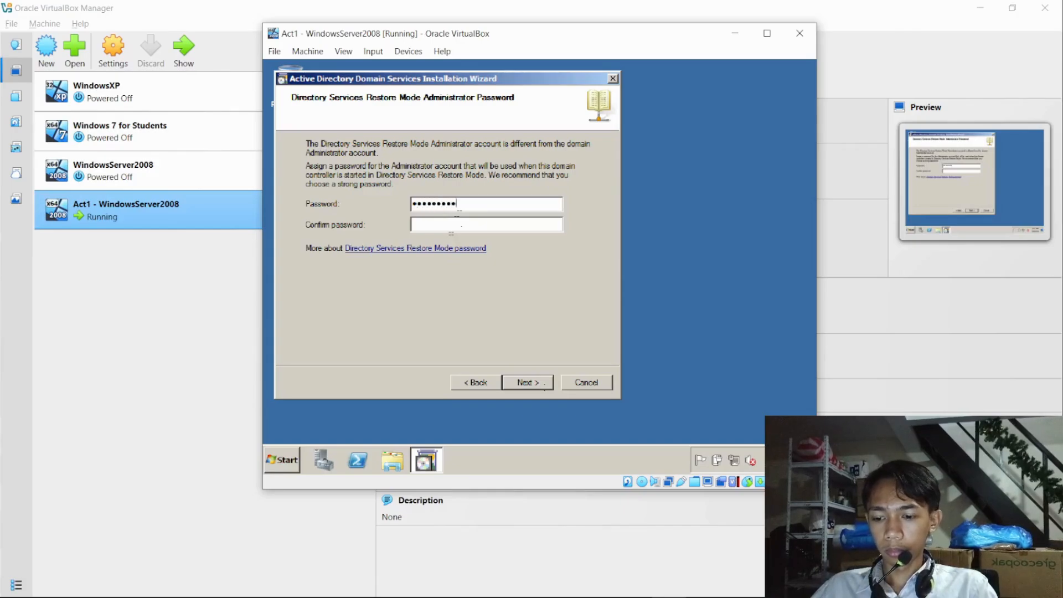
key(Tab)
text(•••••••••••)
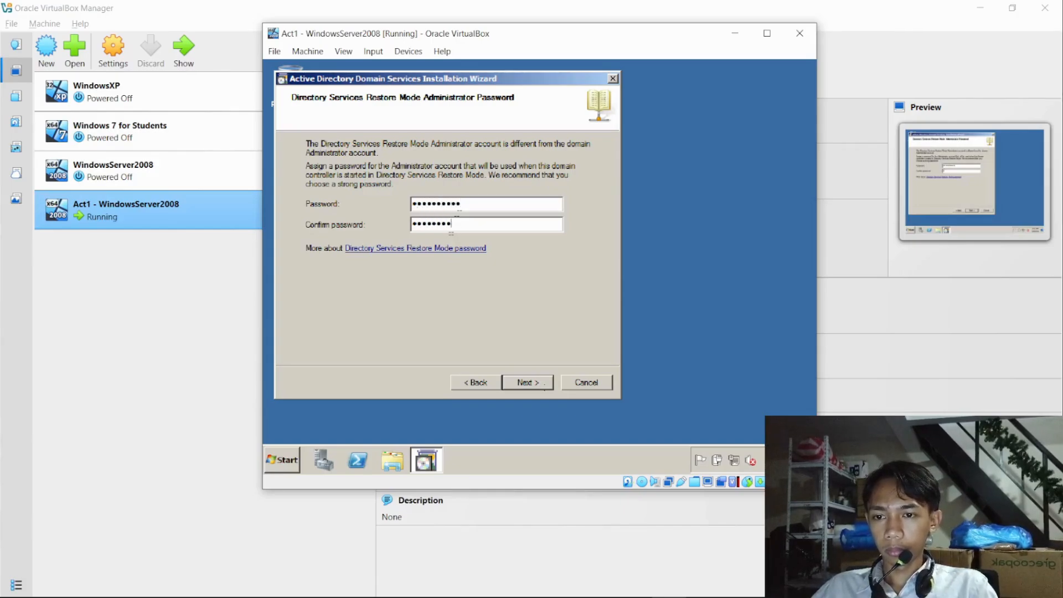
key(Return)
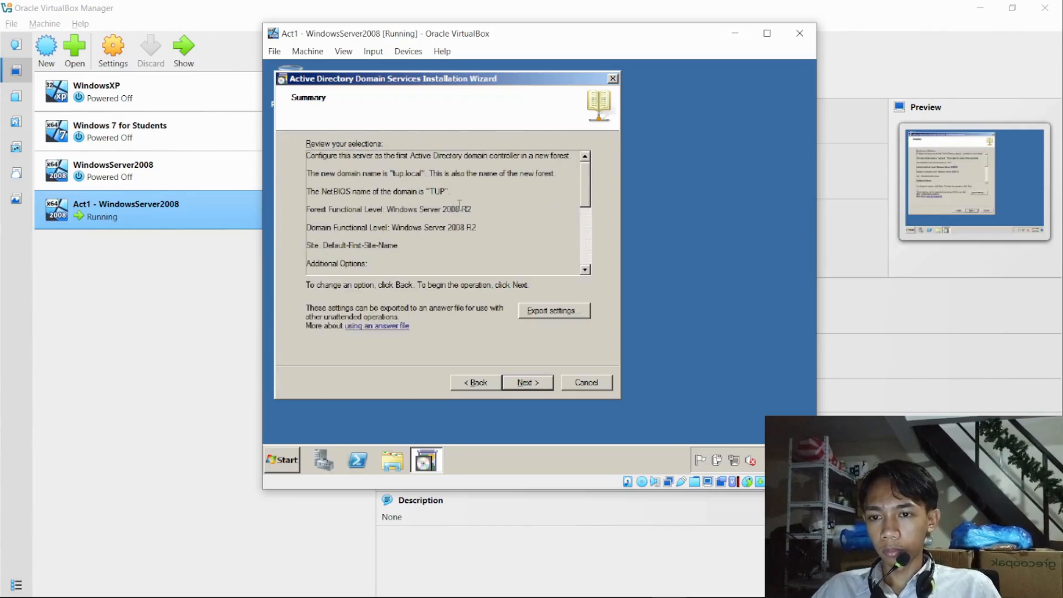
- Start the Active Directory Domain Services configuration with reboot on completion enabled, and reposition the virtual machine window during the restart
click(519, 383)
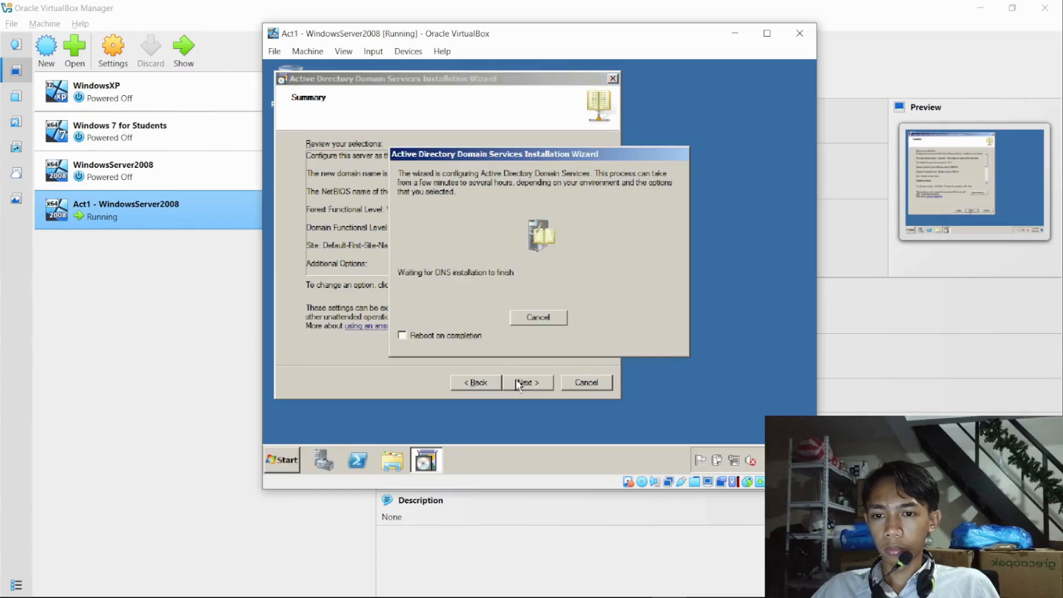
click(404, 335)
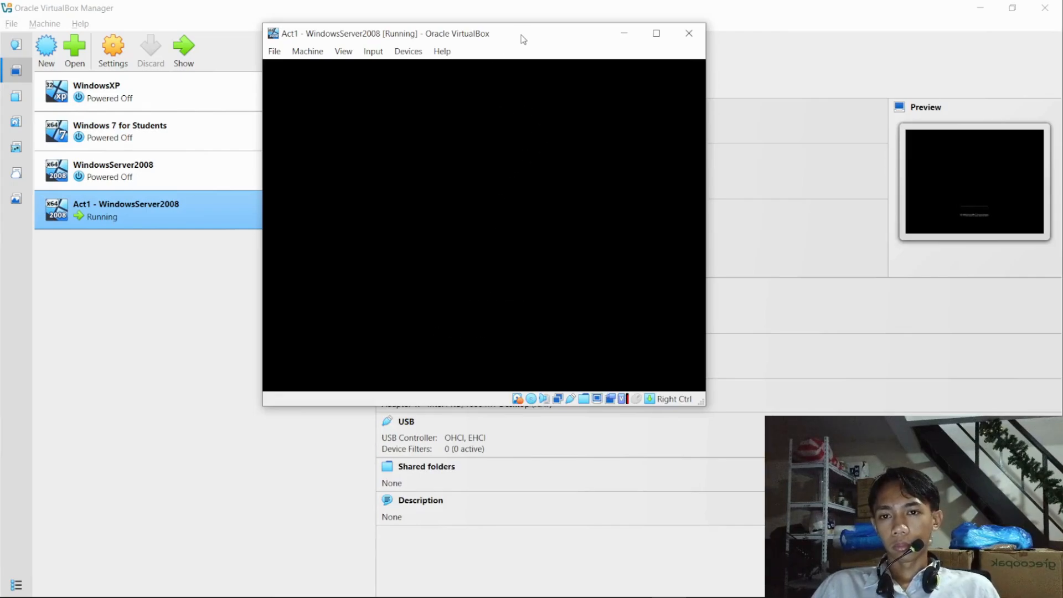
drag(522, 34, 539, 124)
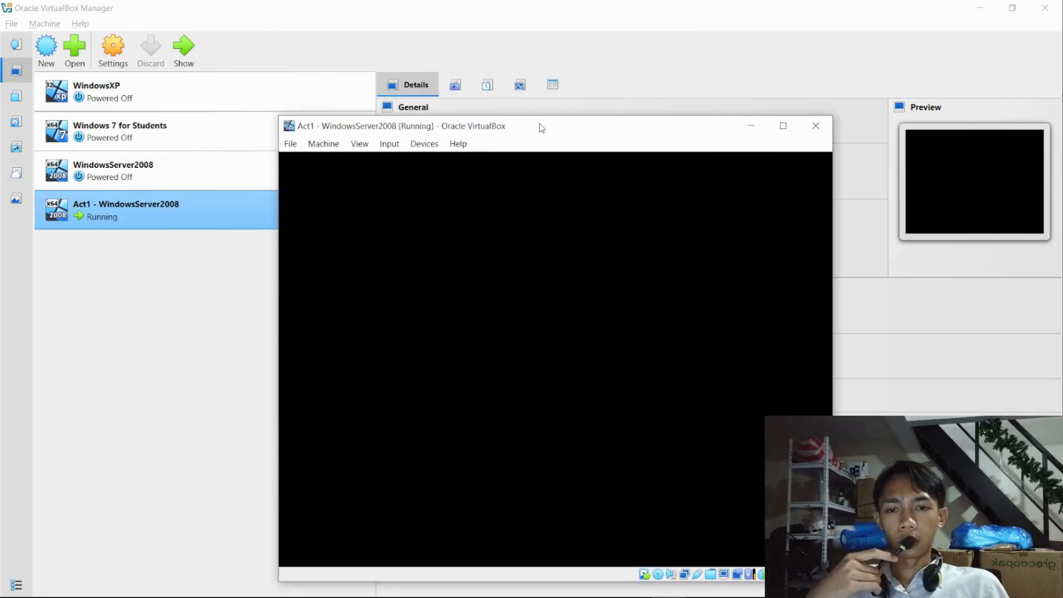
drag(541, 128, 540, 82)
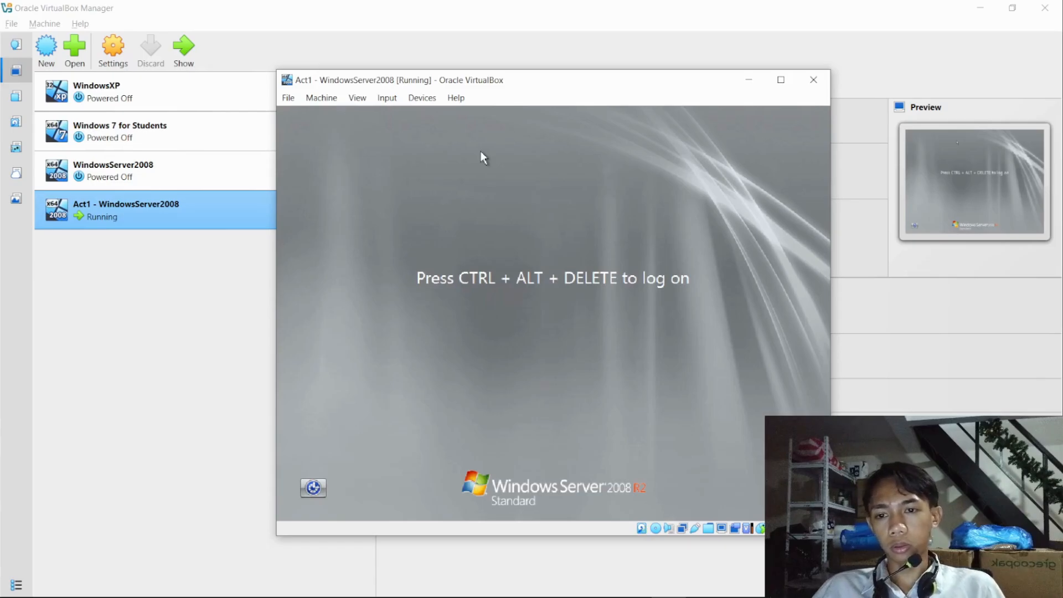
- Send Ctrl-Alt-Del to the virtual machine and log on as TUP\Administrator with the account password
click(387, 98)
mouse_move(391, 127)
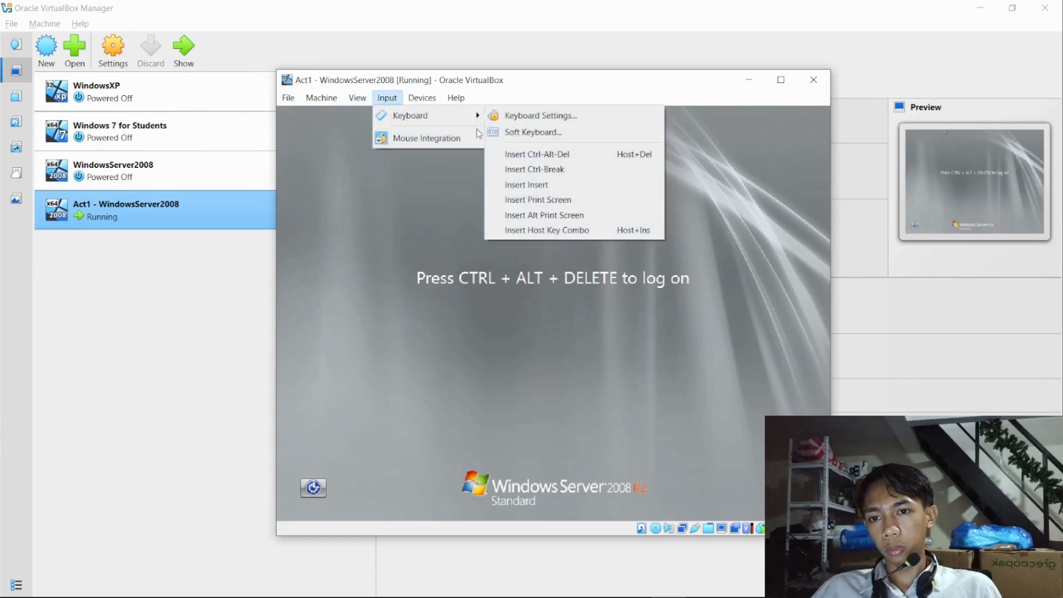
click(532, 152)
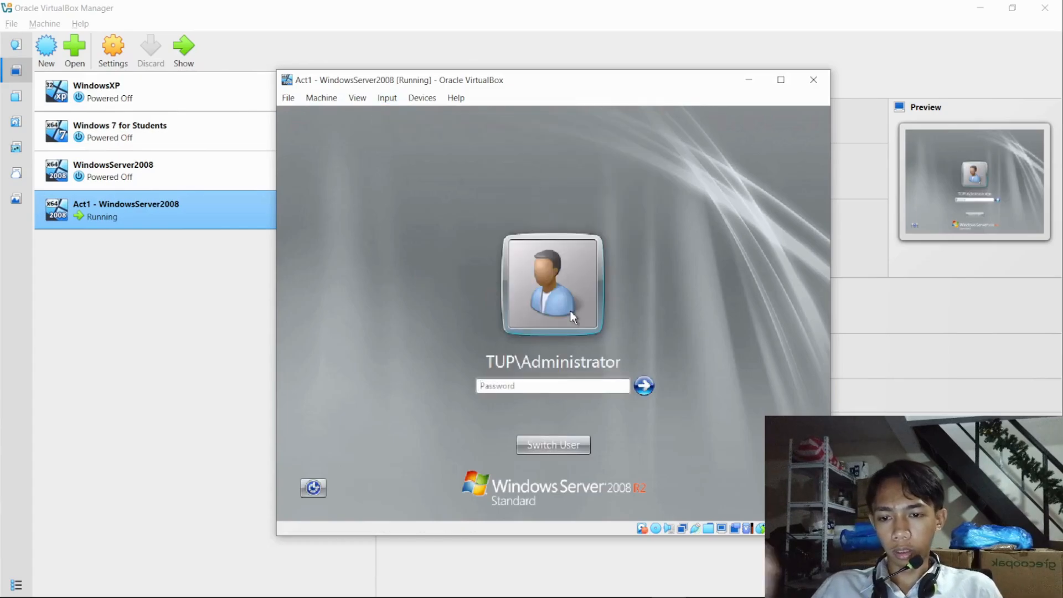
text(•••••)
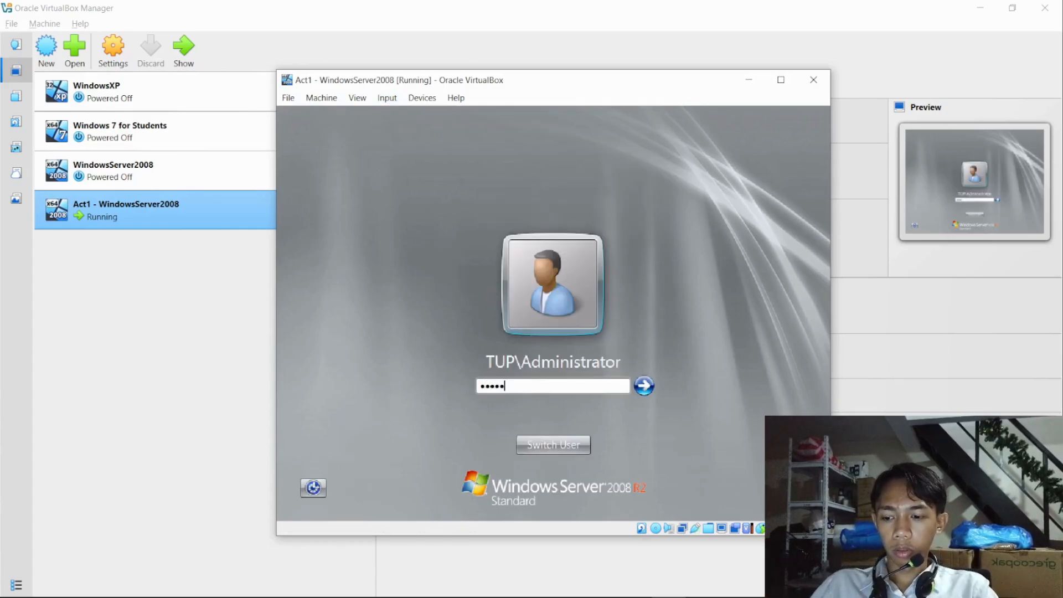
key(BackSpace)
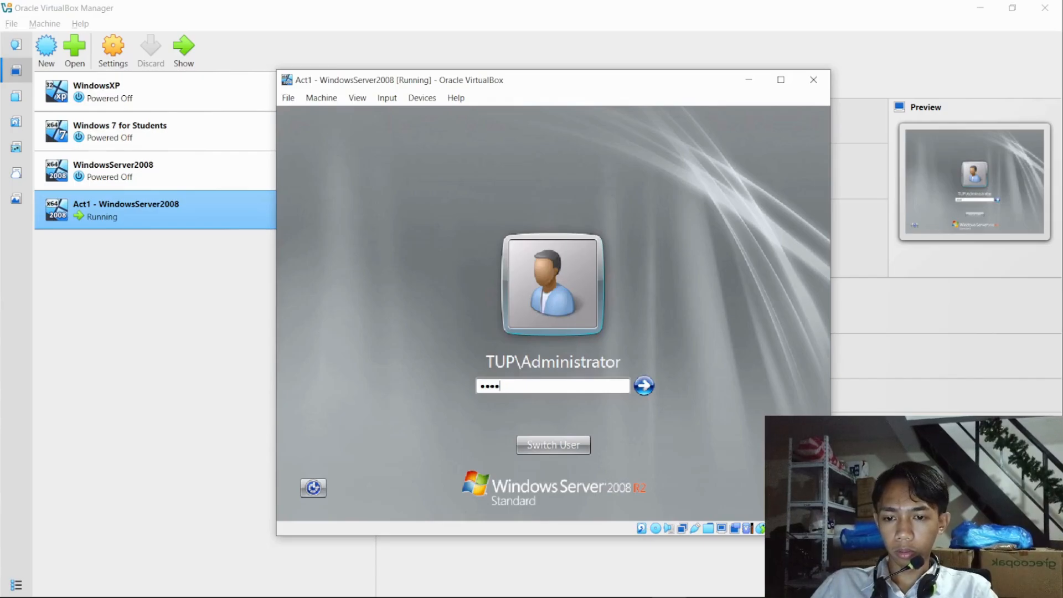
key(BackSpace)
key(BackSpace)
key(BackSpace)
key(BackSpace)
text(•••••••••)
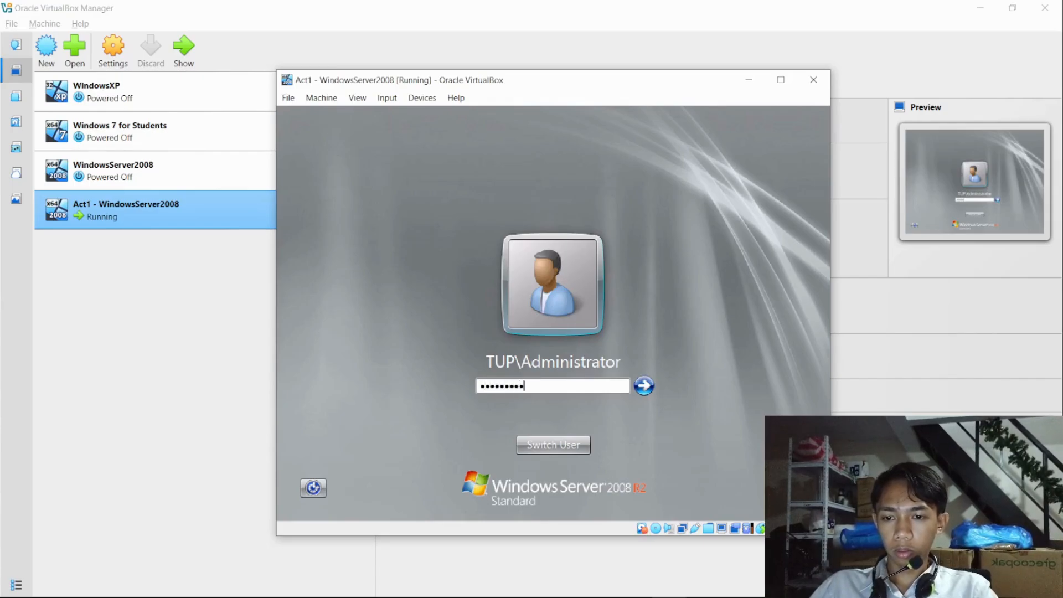
text(••)
key(Return)
key(Return)
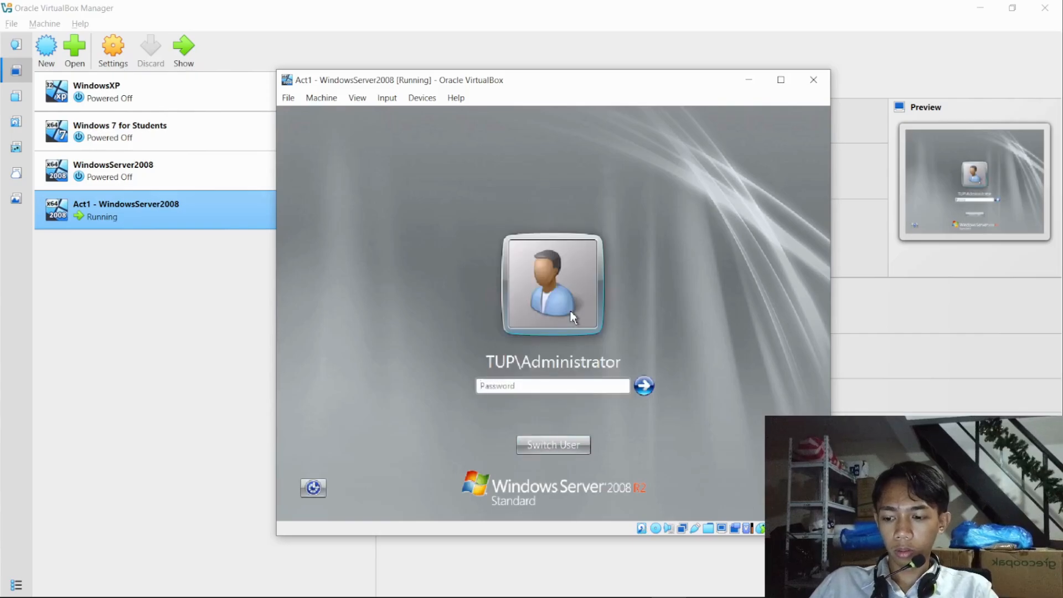
text(•••••••••)
key(Return)
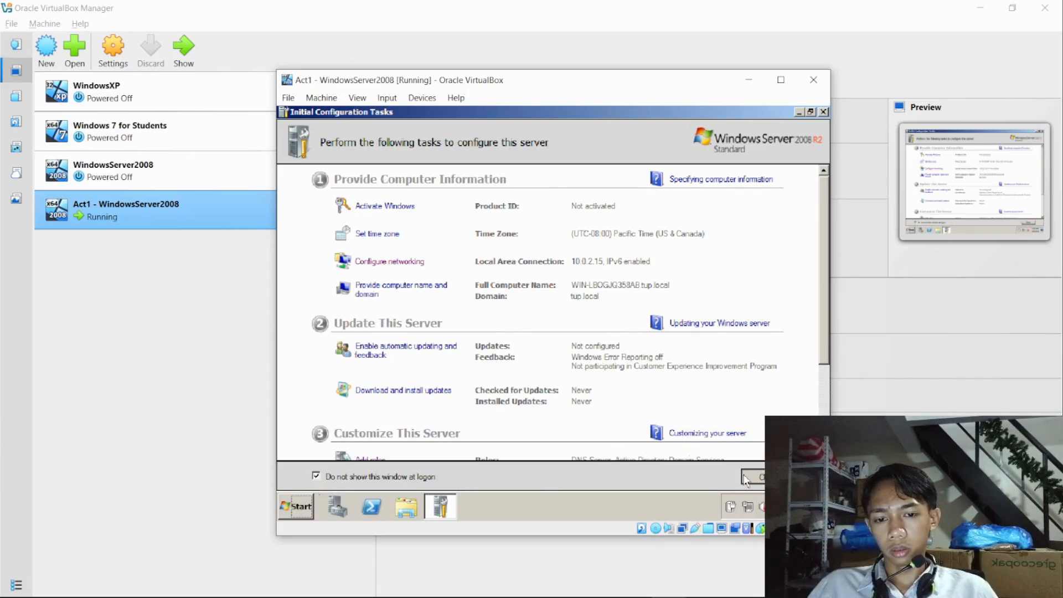
- Close the Initial Configuration Tasks window and Server Manager to return to the server desktop
click(760, 476)
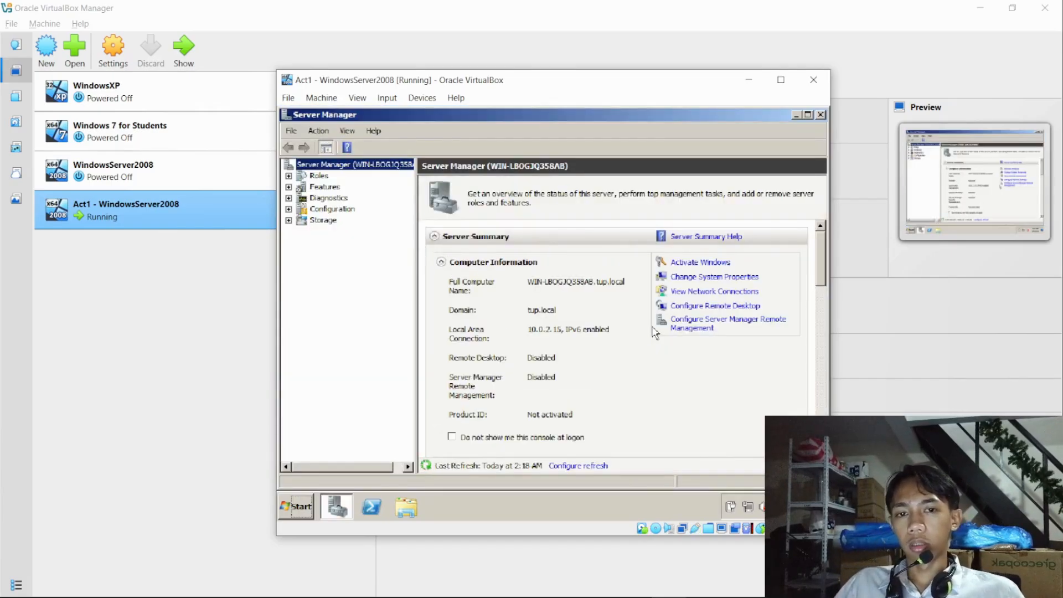
click(821, 115)
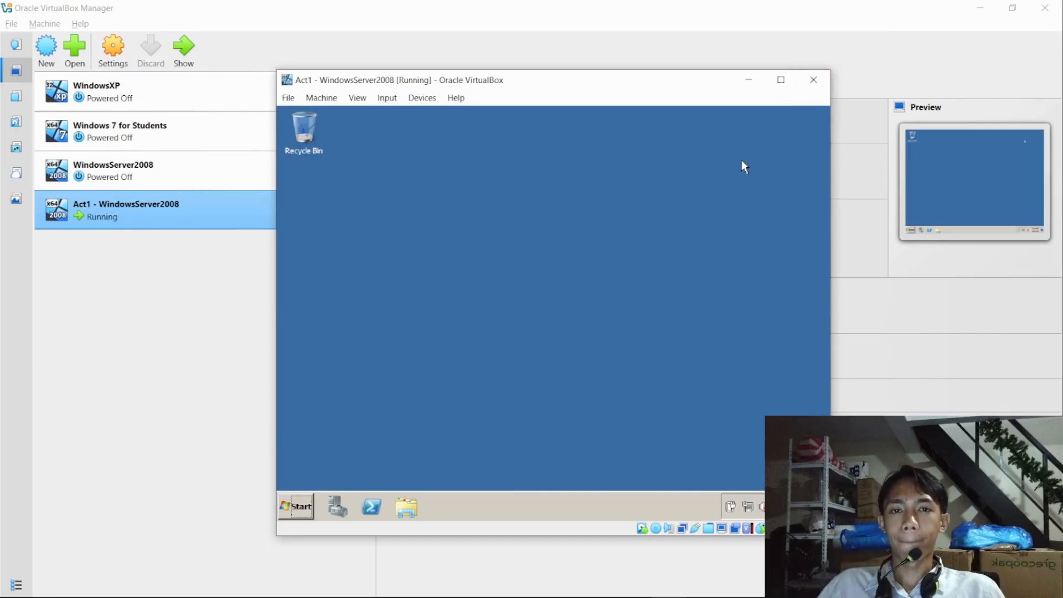
mouse_move(498, 595)
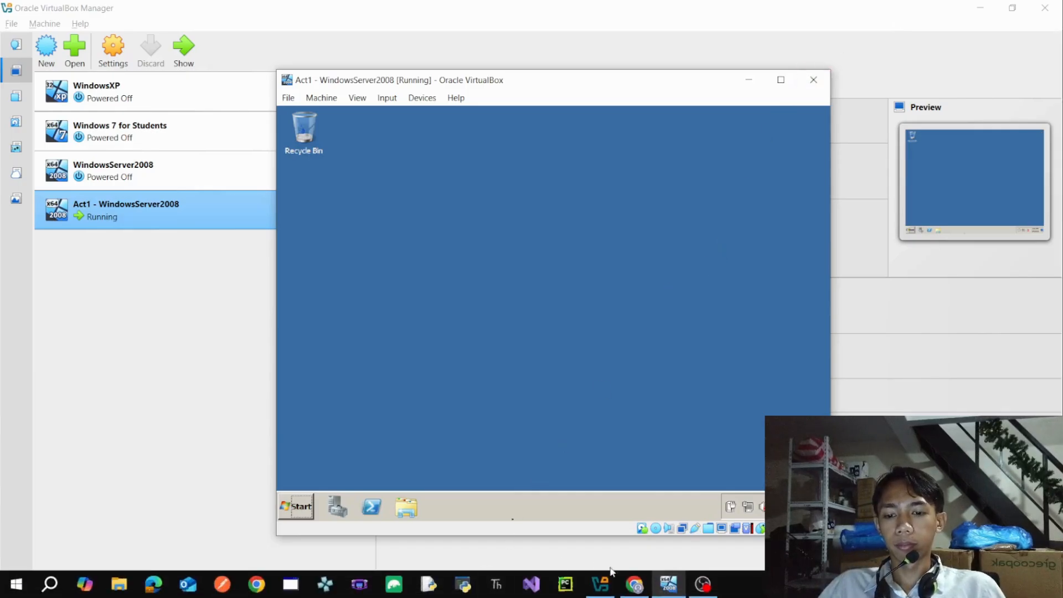